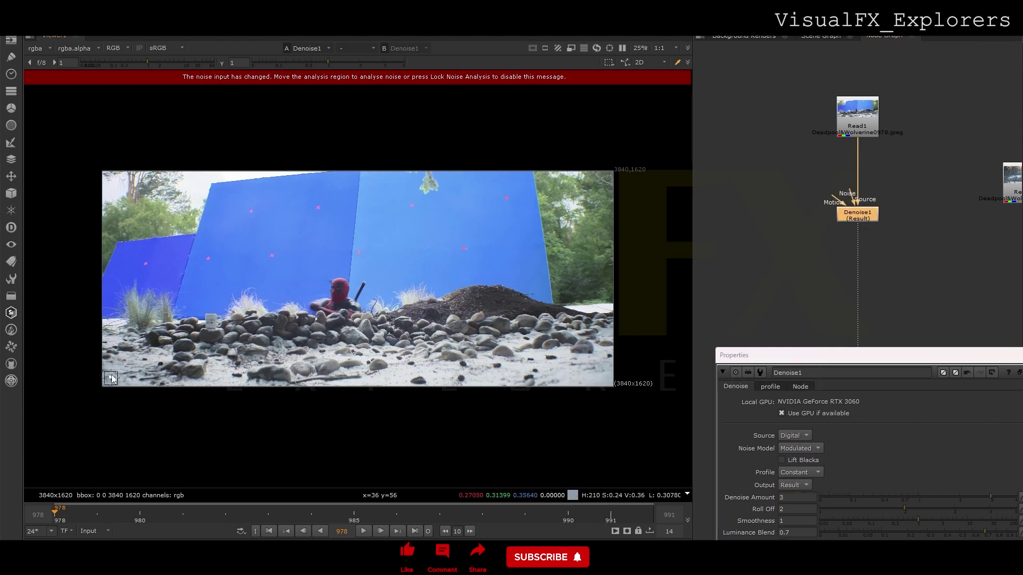
Step: Move the Denoise noise-analysis region onto the large blue screen and close the Denoise settings
{"action": "left_click_drag", "start_coordinate": [109, 380], "coordinate": [246, 246]}
{"action": "left_click_drag", "start_coordinate": [935, 357], "coordinate": [775, 357]}
{"action": "left_click", "coordinate": [870, 357]}
Step: Move the Viewer node further down and add an IBKColour node below Denoise, with screen type blue and size 0.5
{"action": "left_click_drag", "start_coordinate": [857, 376], "coordinate": [862, 438]}
{"action": "left_click", "coordinate": [835, 268]}
{"action": "key", "text": "Tab"}
{"action": "type", "text": "ibk"}
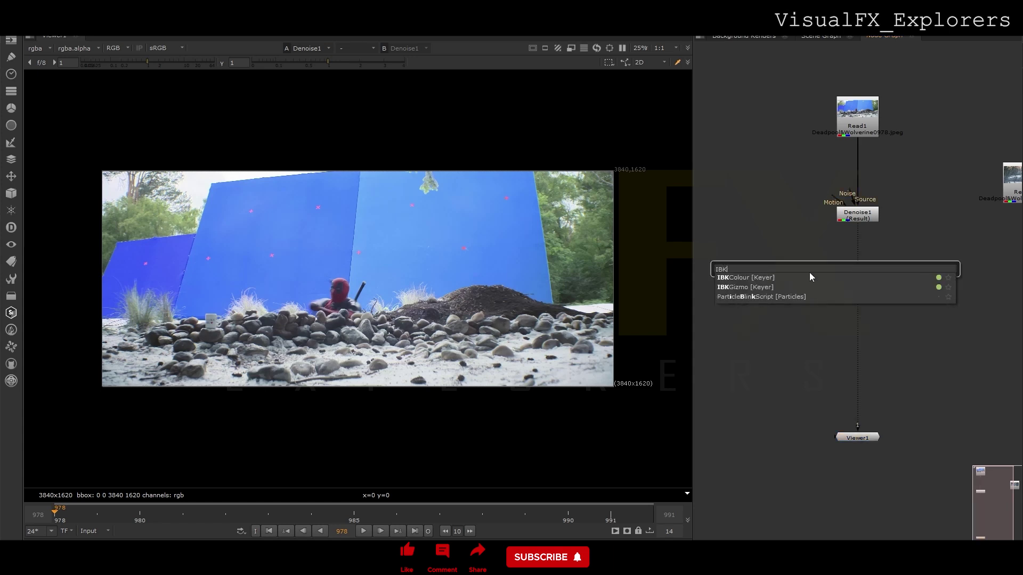
{"action": "key", "text": "Return"}
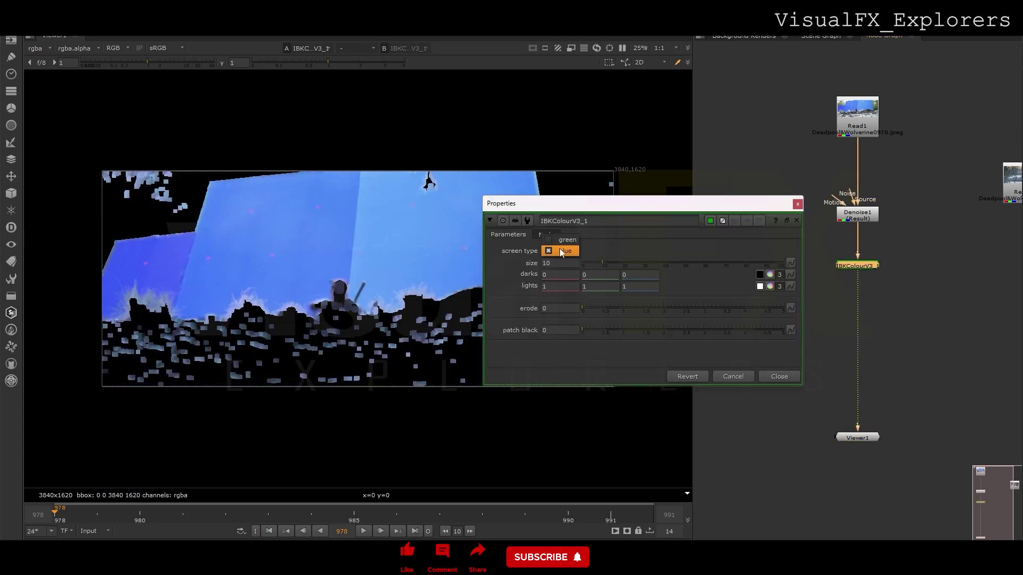
{"action": "type", "text": "0.5"}
{"action": "key", "text": "Return"}
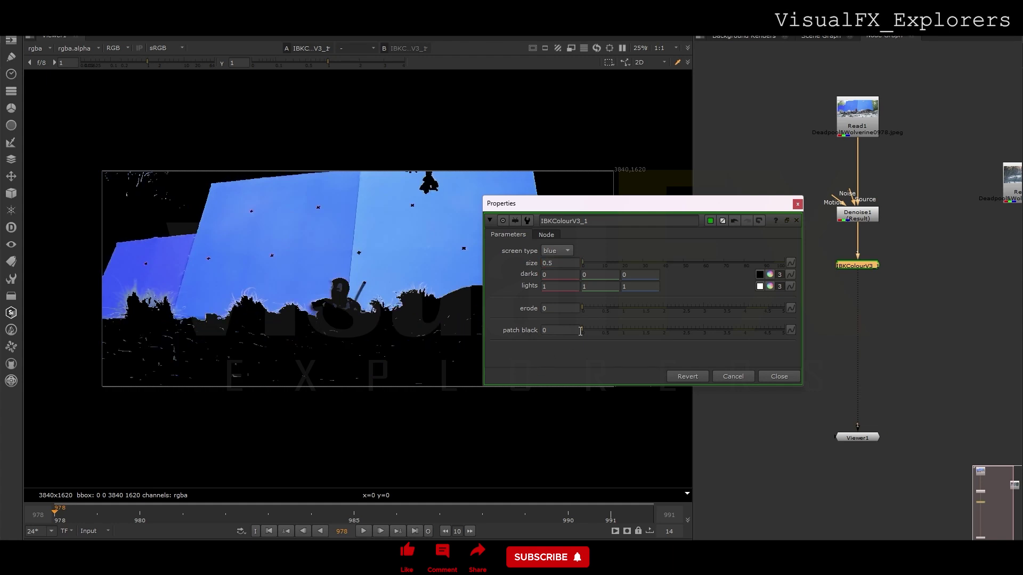
Step: Set the lights of the IBKColour node to red 1, green 0.82 and blue 0.58
{"action": "left_click", "coordinate": [761, 286]}
{"action": "mouse_move", "coordinate": [754, 315]}
{"action": "left_mouse_down"}
{"action": "mouse_move", "coordinate": [733, 317]}
{"action": "mouse_move", "coordinate": [747, 302]}
{"action": "left_mouse_up"}
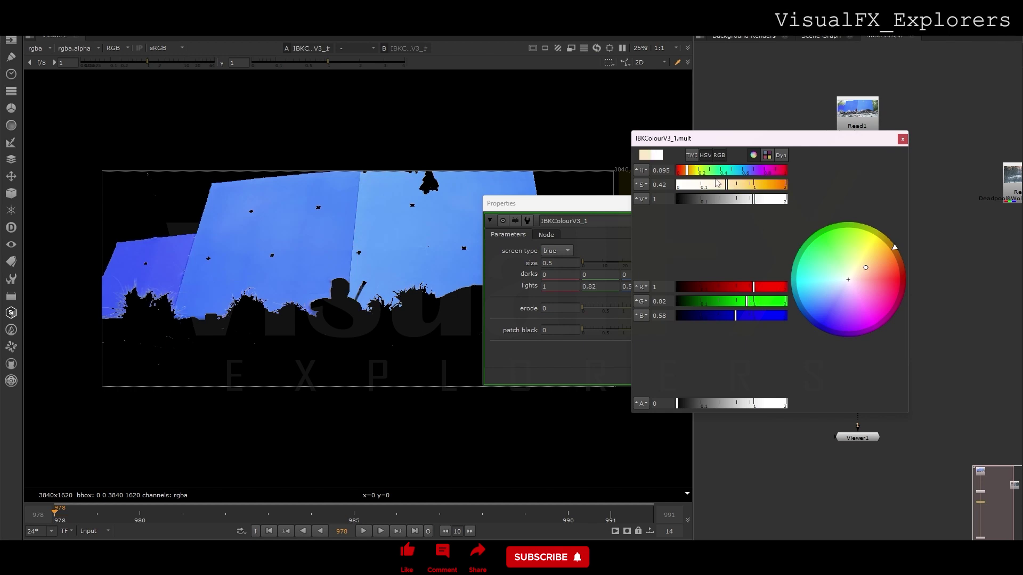
{"action": "left_click", "coordinate": [902, 139]}
Step: Lower the blue channel of the IBKColour node's darks to -0.08
{"action": "left_click", "coordinate": [770, 276]}
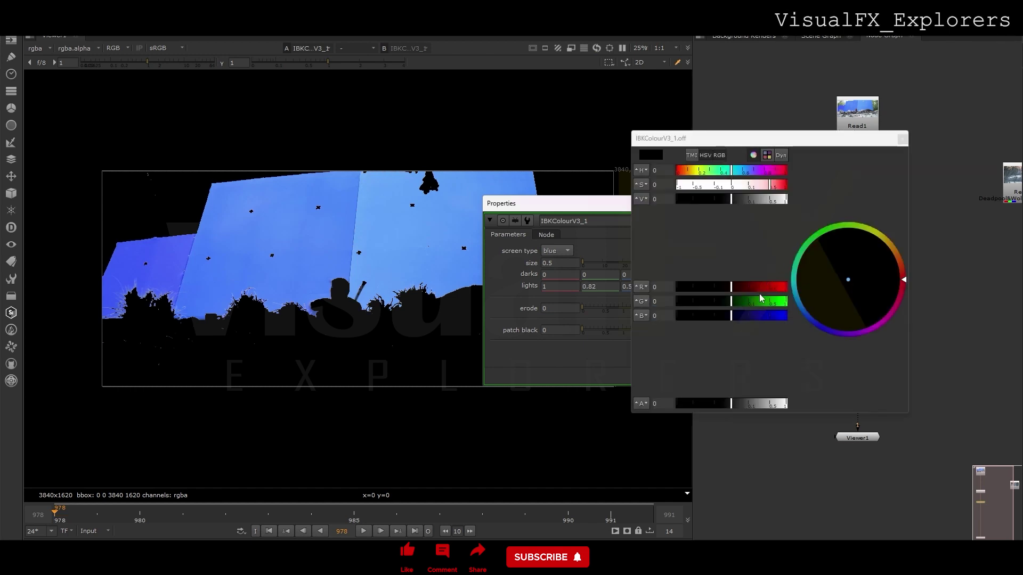
{"action": "left_click_drag", "start_coordinate": [733, 318], "coordinate": [715, 319]}
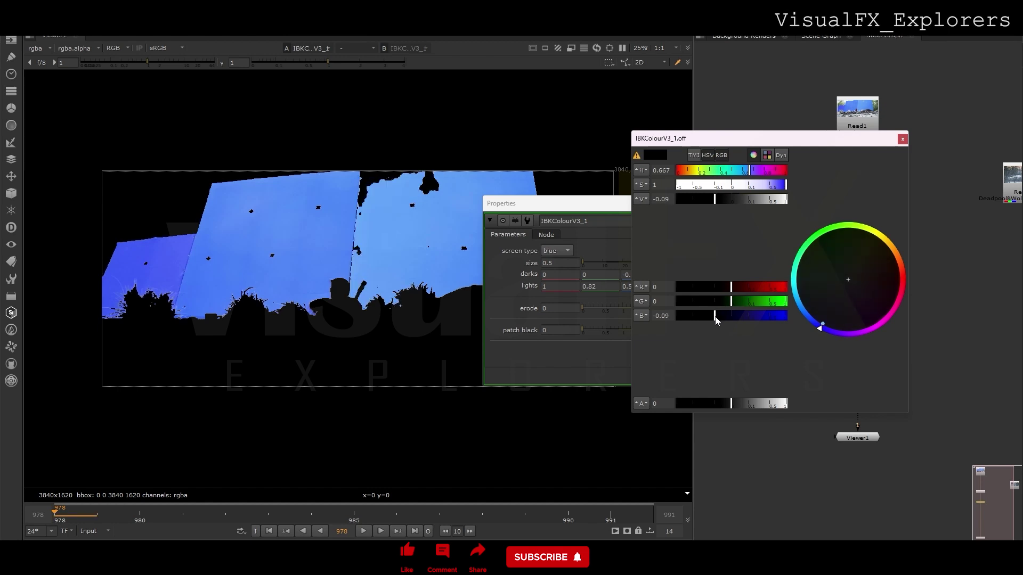
{"action": "left_click", "coordinate": [903, 139]}
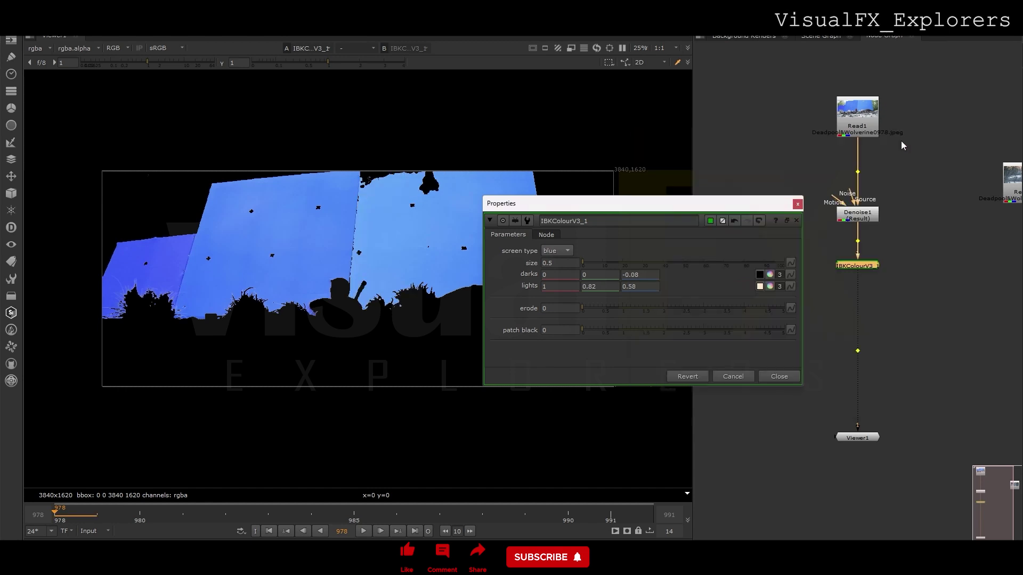
Step: Set the erode of the IBKColour node to 8 and close its settings
{"action": "key", "text": "Return"}
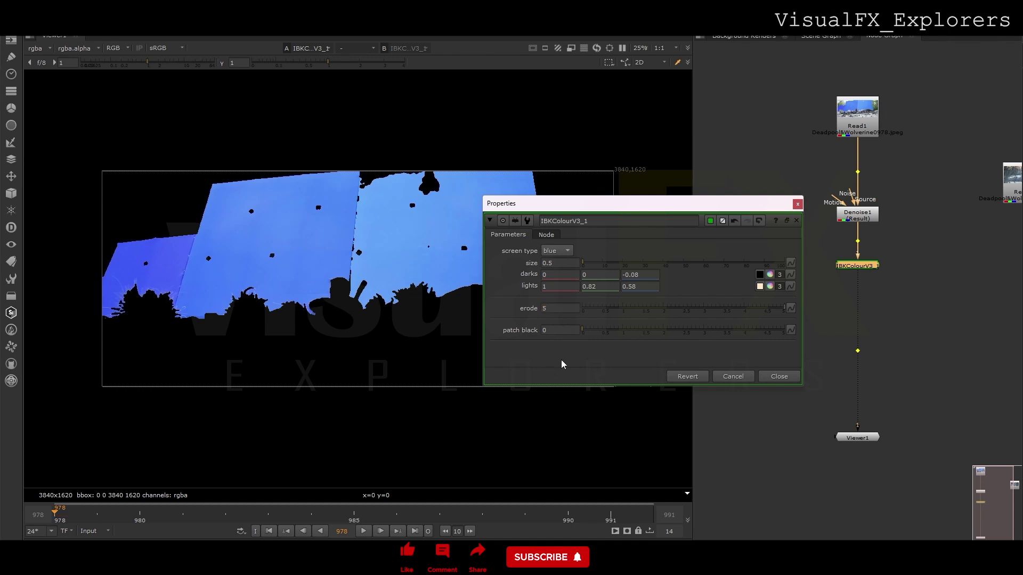
{"action": "key", "text": "Return"}
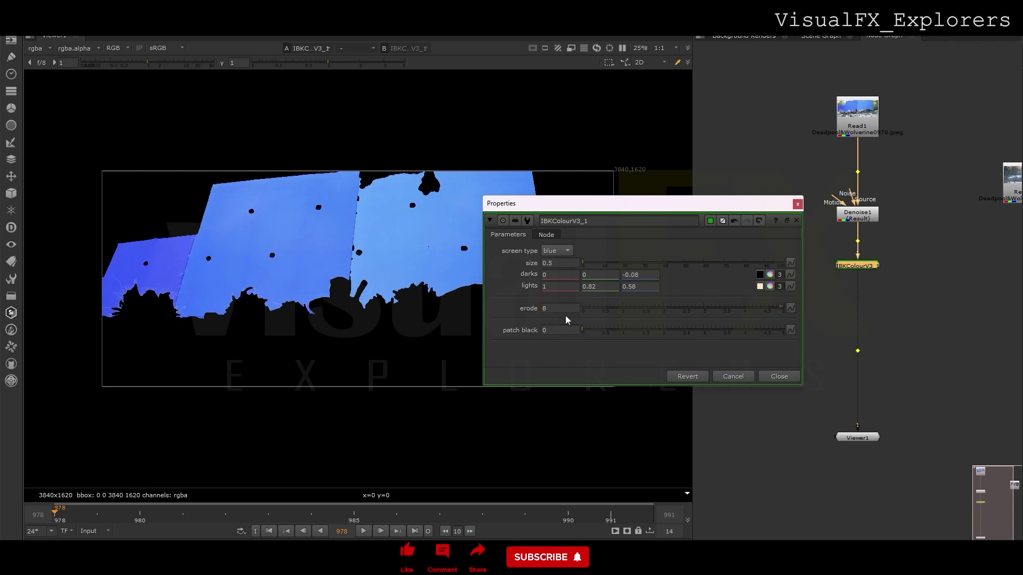
{"action": "left_click", "coordinate": [777, 377]}
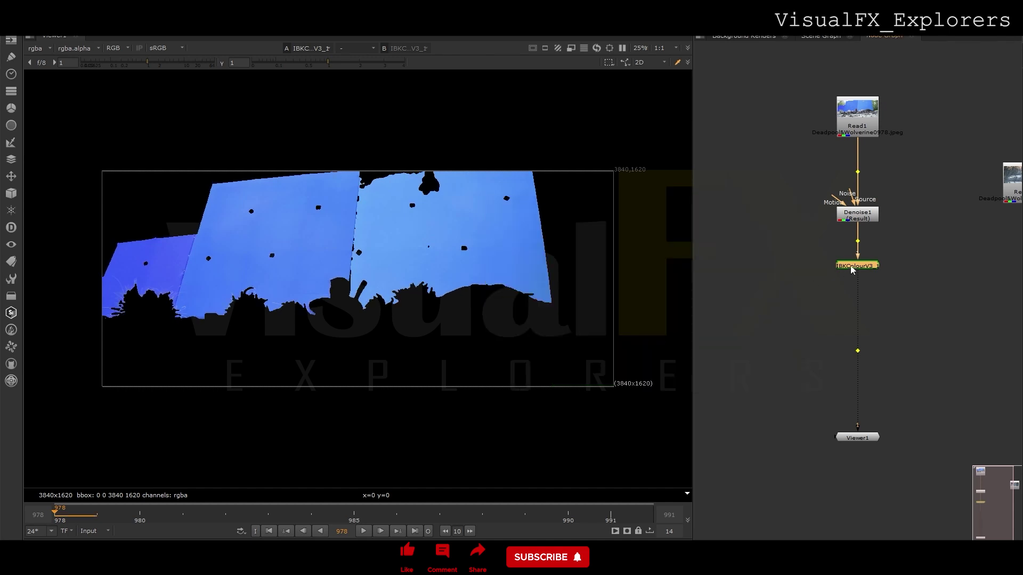
Step: Paste a second IBKColour node below the first, with patch black 2 and erode 0
{"action": "key", "text": "ctrl+v"}
{"action": "left_click_drag", "start_coordinate": [853, 281], "coordinate": [854, 293]}
{"action": "double_click", "coordinate": [854, 292]}
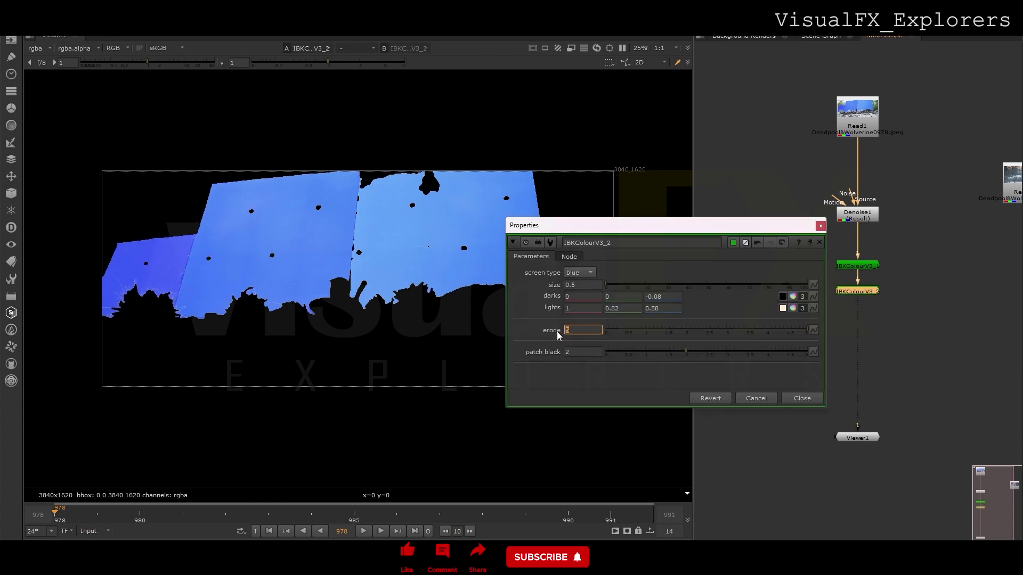
{"action": "left_click", "coordinate": [801, 398]}
Step: Paste a third IBKColour node below the second and raise its patch black
{"action": "key", "text": "ctrl+v"}
{"action": "left_click_drag", "start_coordinate": [858, 308], "coordinate": [860, 326]}
{"action": "double_click", "coordinate": [860, 327]}
{"action": "left_click_drag", "start_coordinate": [584, 384], "coordinate": [546, 386]}
{"action": "type", "text": "2"}
{"action": "key", "text": "Return"}
{"action": "left_click", "coordinate": [802, 431]}
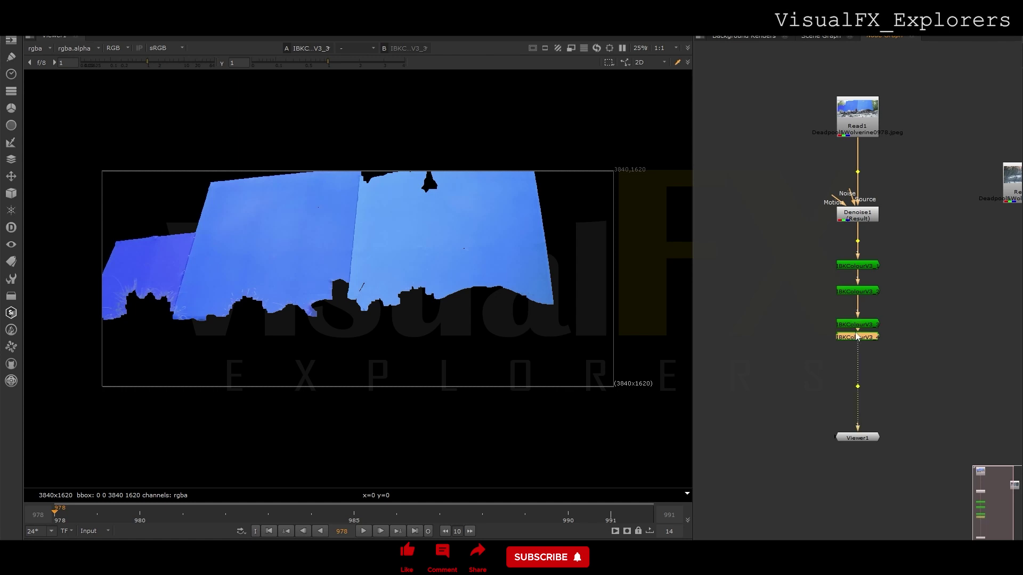
Step: Paste a fourth IBKColour node below the third and set its patch black to 8
{"action": "key", "text": "ctrl+v"}
{"action": "left_click_drag", "start_coordinate": [858, 340], "coordinate": [860, 350]}
{"action": "double_click", "coordinate": [860, 350]}
{"action": "type", "text": "8"}
{"action": "key", "text": "Return"}
{"action": "left_click", "coordinate": [802, 457]}
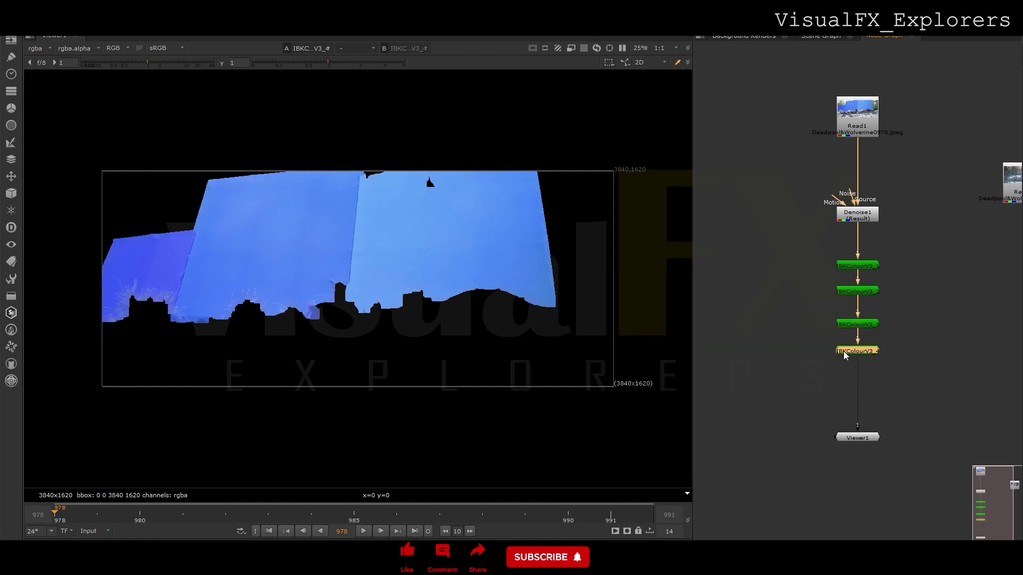
Step: Paste a fifth IBKColour node below the fourth and set its patch black to 16
{"action": "key", "text": "ctrl+v"}
{"action": "left_click_drag", "start_coordinate": [852, 363], "coordinate": [858, 374]}
{"action": "double_click", "coordinate": [858, 374]}
{"action": "type", "text": "16"}
{"action": "key", "text": "Return"}
{"action": "left_click", "coordinate": [802, 480]}
Step: Paste a sixth IBKColour node below the fifth and set its patch black to 32
{"action": "middle_click_drag", "start_coordinate": [810, 400], "coordinate": [712, 273]}
{"action": "key", "text": "ctrl+v"}
{"action": "left_click_drag", "start_coordinate": [756, 261], "coordinate": [756, 279]}
{"action": "double_click", "coordinate": [756, 280]}
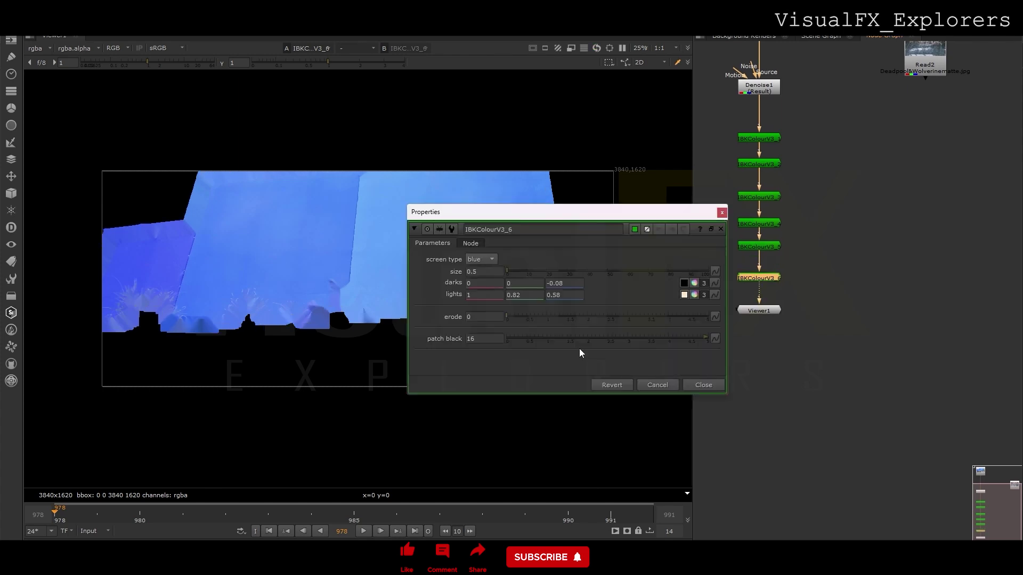
{"action": "left_click", "coordinate": [703, 385]}
Step: Move the Viewer node down, paste a seventh IBKColour node below the sixth and increase its patch black
{"action": "left_click_drag", "start_coordinate": [756, 312], "coordinate": [754, 384]}
{"action": "left_click", "coordinate": [762, 281]}
{"action": "key", "text": "ctrl+v"}
{"action": "left_click_drag", "start_coordinate": [763, 291], "coordinate": [763, 308]}
{"action": "double_click", "coordinate": [763, 308]}
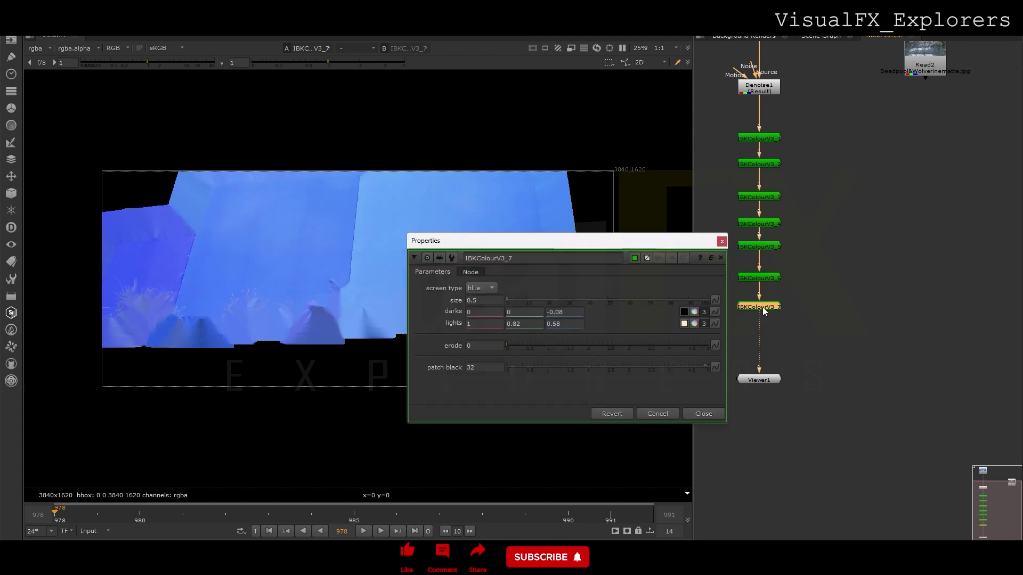
{"action": "type", "text": "63"}
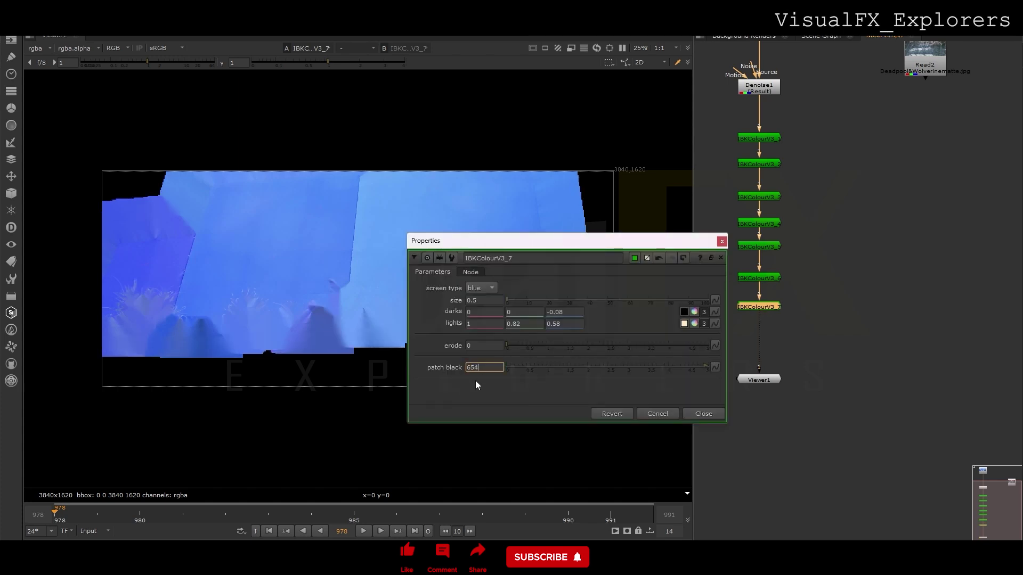
{"action": "left_click", "coordinate": [708, 411]}
Step: Paste an eighth IBKColour node with patch black 128, and a ninth copy below it
{"action": "key", "text": "ctrl+v"}
{"action": "left_click_drag", "start_coordinate": [757, 324], "coordinate": [758, 335]}
{"action": "double_click", "coordinate": [758, 335]}
{"action": "type", "text": "128"}
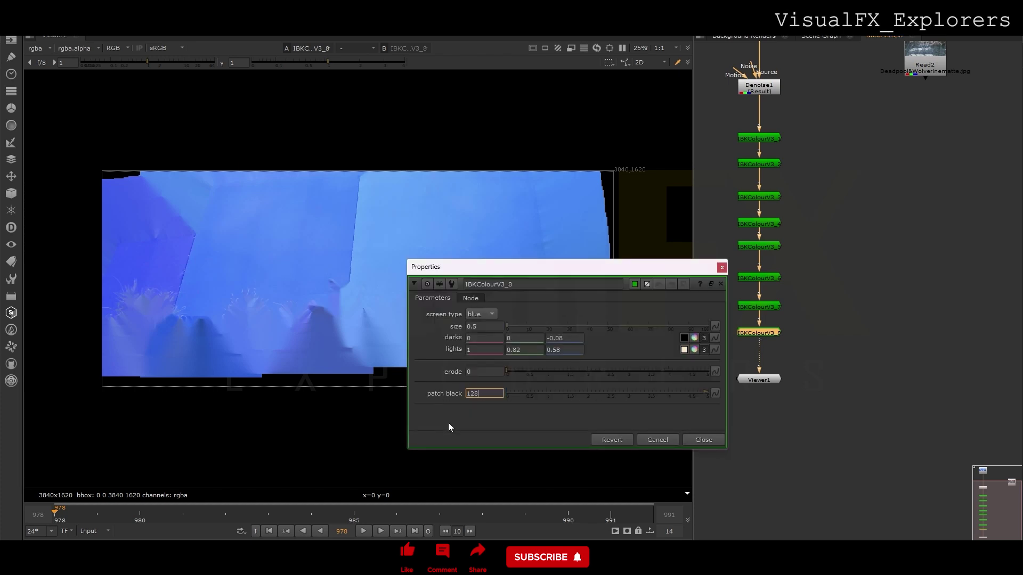
{"action": "left_click", "coordinate": [698, 439]}
{"action": "key", "text": "ctrl+v"}
Step: Add an IBKGizmo node beside the last IBKColour node
{"action": "middle_click_drag", "start_coordinate": [764, 360], "coordinate": [739, 372]}
{"action": "left_click", "coordinate": [805, 354]}
{"action": "key", "text": "Tab"}
{"action": "type", "text": "IBK"}
{"action": "left_click", "coordinate": [768, 373]}
{"action": "left_click", "coordinate": [769, 260]}
Step: Connect the IBKGizmo's fg input to Denoise through a dot and view the IBKGizmo output
{"action": "left_click_drag", "start_coordinate": [798, 334], "coordinate": [747, 102]}
{"action": "left_click_drag", "start_coordinate": [783, 232], "coordinate": [830, 100], "text": "ctrl"}
{"action": "left_click", "coordinate": [829, 367]}
{"action": "key", "text": "1"}
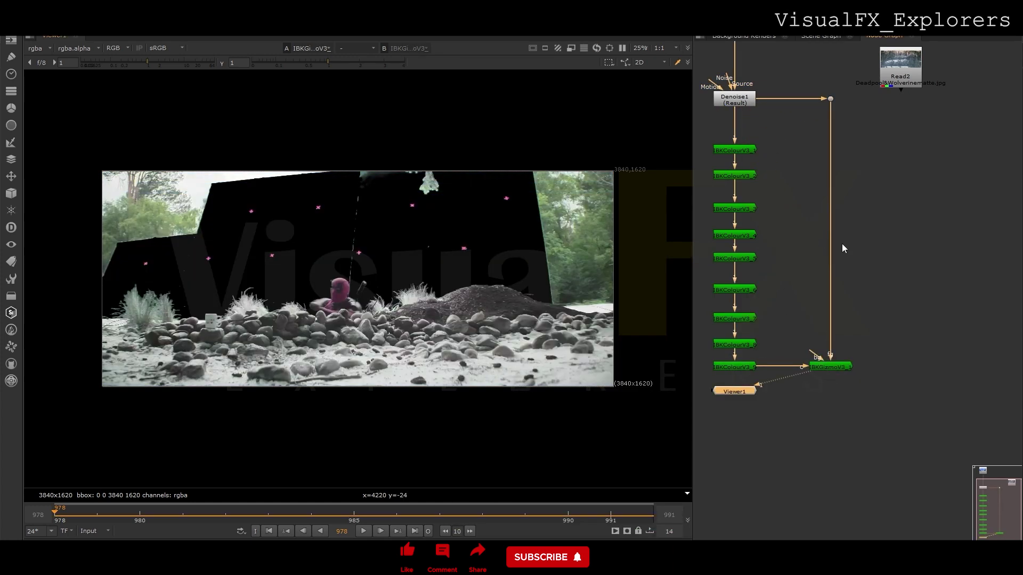
Step: Make room below the first IBKColour node, insert a Merge there and add a Roto node on its A input
{"action": "scroll", "coordinate": [839, 246], "scroll_direction": "down", "scroll_amount": 3}
{"action": "left_click_drag", "start_coordinate": [764, 205], "coordinate": [787, 245]}
{"action": "scroll", "coordinate": [779, 222], "scroll_direction": "up", "scroll_amount": 4}
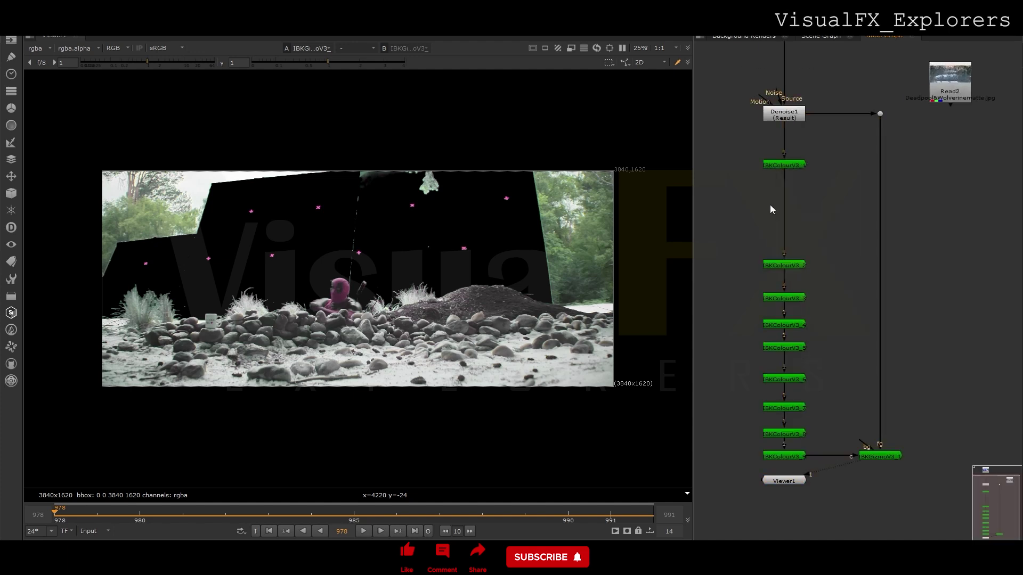
{"action": "key", "text": "m"}
{"action": "key", "text": "o"}
{"action": "left_click_drag", "start_coordinate": [775, 209], "coordinate": [752, 197]}
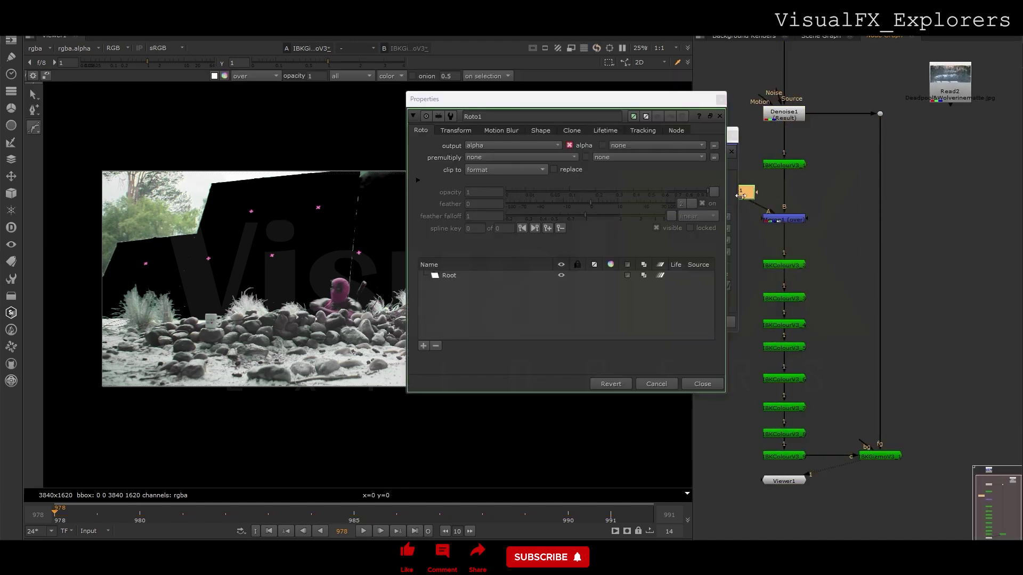
Step: Set the Merge operation to stencil and close the open node settings
{"action": "double_click", "coordinate": [781, 219]}
{"action": "left_click", "coordinate": [495, 182]}
{"action": "left_click", "coordinate": [496, 310]}
{"action": "left_click", "coordinate": [733, 135]}
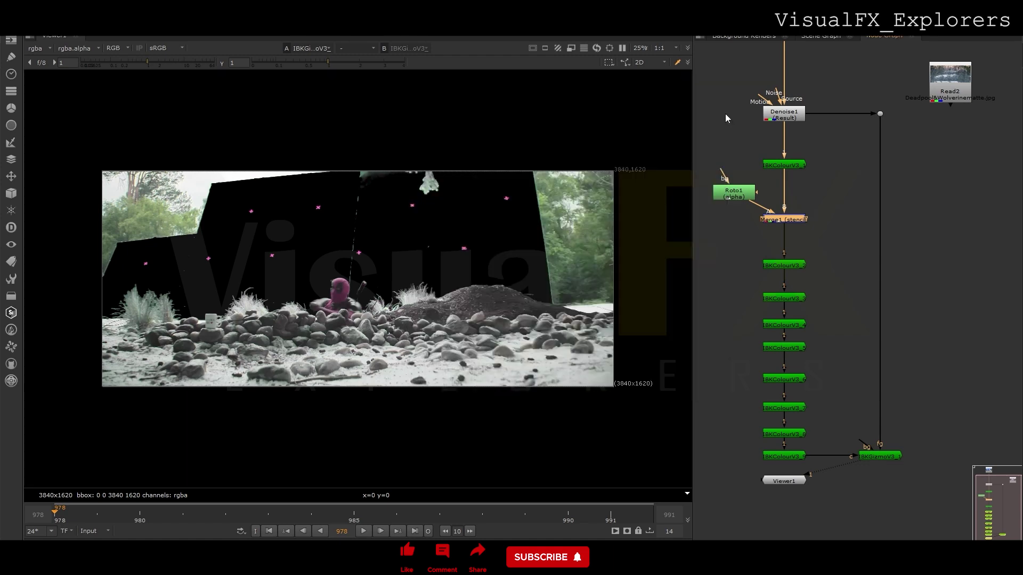
{"action": "left_click", "coordinate": [721, 100]}
Step: Open the Roto node's settings, move them clear of the image and view the Merge output
{"action": "double_click", "coordinate": [723, 195]}
{"action": "left_click_drag", "start_coordinate": [649, 100], "coordinate": [974, 373]}
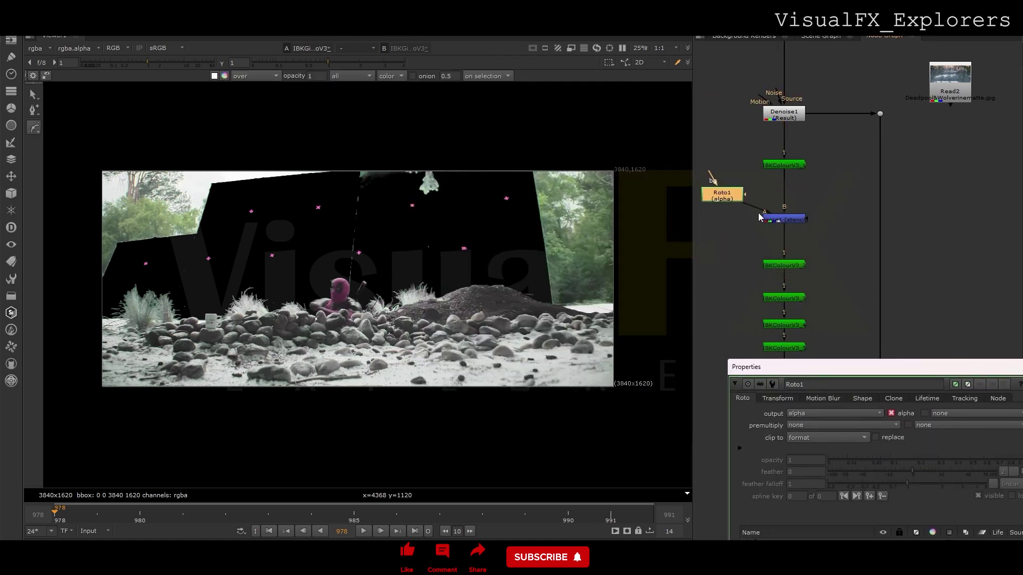
{"action": "left_click", "coordinate": [779, 220]}
{"action": "key", "text": "1"}
Step: Draw a closed roto shape around the grass clump at the left edge of the plate, below the small blue screen
{"action": "scroll", "coordinate": [148, 296], "scroll_direction": "up", "scroll_amount": 1}
{"action": "middle_click_drag", "start_coordinate": [143, 294], "coordinate": [187, 278]}
{"action": "left_click", "coordinate": [114, 238]}
{"action": "left_click", "coordinate": [128, 254]}
{"action": "left_click", "coordinate": [117, 274]}
{"action": "left_click", "coordinate": [124, 288]}
{"action": "left_click", "coordinate": [99, 300]}
{"action": "left_click", "coordinate": [101, 316]}
{"action": "left_click", "coordinate": [155, 325]}
{"action": "left_click", "coordinate": [235, 327]}
{"action": "left_click", "coordinate": [273, 324]}
{"action": "left_click", "coordinate": [273, 303]}
{"action": "left_click", "coordinate": [274, 271]}
{"action": "left_click", "coordinate": [255, 261]}
{"action": "left_click", "coordinate": [190, 246]}
{"action": "left_click", "coordinate": [163, 237]}
{"action": "left_click", "coordinate": [130, 233]}
{"action": "left_click", "coordinate": [114, 238]}
Step: Draw a second closed roto shape around the middle grass clump left of the character and close the Roto settings
{"action": "key", "text": "v"}
{"action": "left_click", "coordinate": [350, 270]}
{"action": "left_click", "coordinate": [348, 287]}
{"action": "left_click", "coordinate": [341, 302]}
{"action": "left_click", "coordinate": [348, 314]}
{"action": "left_click", "coordinate": [397, 309]}
{"action": "left_click", "coordinate": [424, 299]}
{"action": "left_click", "coordinate": [443, 302]}
{"action": "left_click", "coordinate": [461, 311]}
{"action": "left_click", "coordinate": [452, 300]}
{"action": "left_click", "coordinate": [439, 290]}
{"action": "left_click", "coordinate": [457, 290]}
{"action": "left_click", "coordinate": [472, 301]}
{"action": "left_click", "coordinate": [475, 281]}
{"action": "left_click", "coordinate": [437, 255]}
{"action": "left_click", "coordinate": [398, 251]}
{"action": "left_click", "coordinate": [350, 269]}
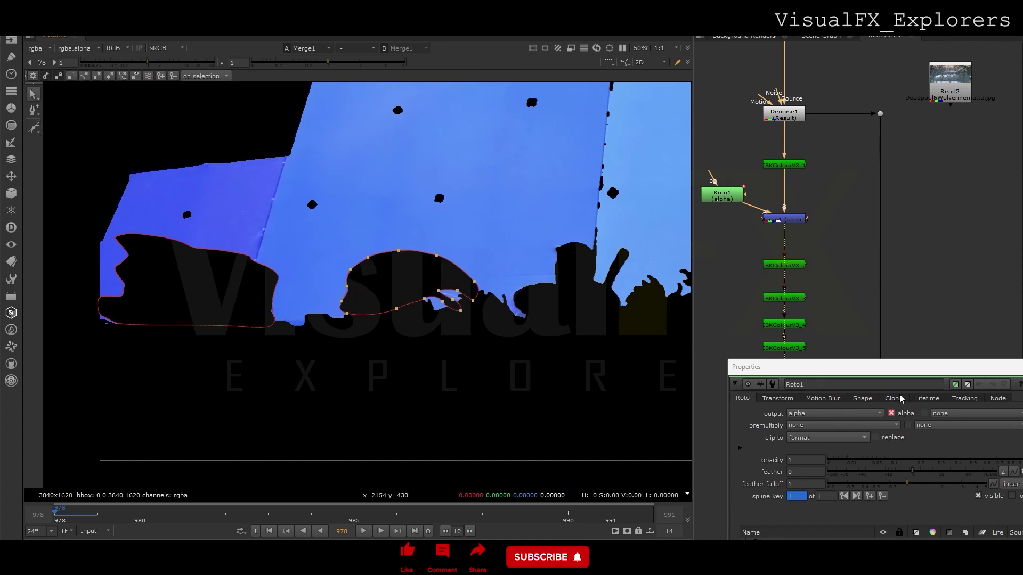
{"action": "left_click_drag", "start_coordinate": [919, 368], "coordinate": [676, 363]}
{"action": "left_click", "coordinate": [800, 365]}
Step: Reposition the Roto node and route its connection to the Merge through a dot
{"action": "middle_click_drag", "start_coordinate": [753, 244], "coordinate": [774, 294]}
{"action": "left_click_drag", "start_coordinate": [744, 247], "coordinate": [735, 210]}
{"action": "left_click_drag", "start_coordinate": [764, 240], "coordinate": [730, 271], "text": "ctrl"}
Step: Add a Clamp node below the Roto, set its value to 1 and close its settings
{"action": "key", "text": "Tab"}
{"action": "type", "text": "CLAN"}
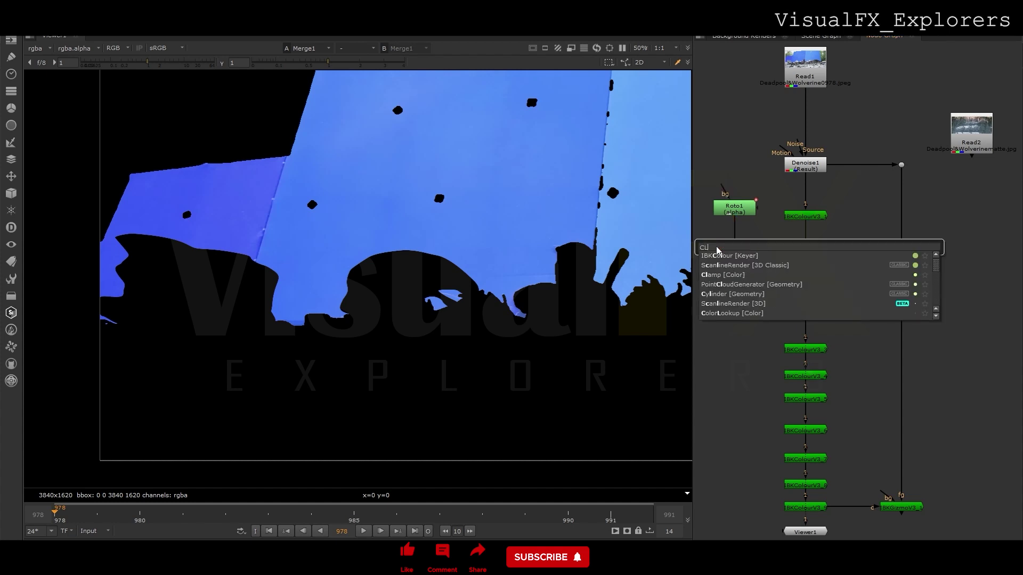
{"action": "type", "text": "MP"}
{"action": "key", "text": "Return"}
{"action": "left_click_drag", "start_coordinate": [738, 247], "coordinate": [736, 235]}
{"action": "double_click", "coordinate": [451, 243]}
{"action": "type", "text": "1"}
{"action": "key", "text": "Return"}
{"action": "left_click", "coordinate": [668, 267]}
{"action": "left_click", "coordinate": [700, 186]}
Step: View the IBKGizmo output to examine the key
{"action": "scroll", "coordinate": [794, 300], "scroll_direction": "down", "scroll_amount": 4}
{"action": "left_click", "coordinate": [850, 402]}
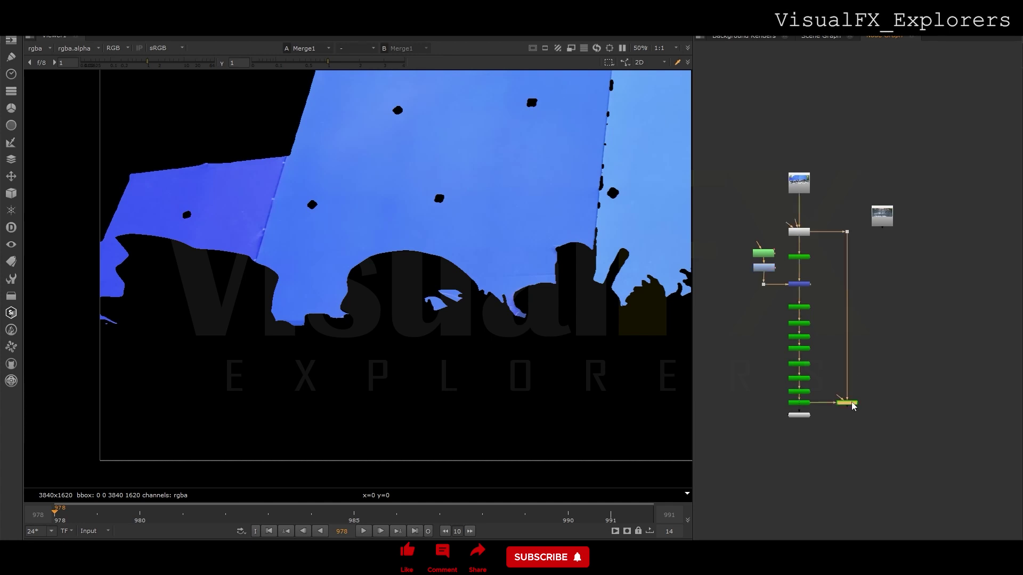
{"action": "key", "text": "1"}
Step: Add a second Merge, connect its A input to IBKGizmo and B input to the forest matte plate, and view the composite
{"action": "left_click", "coordinate": [796, 284]}
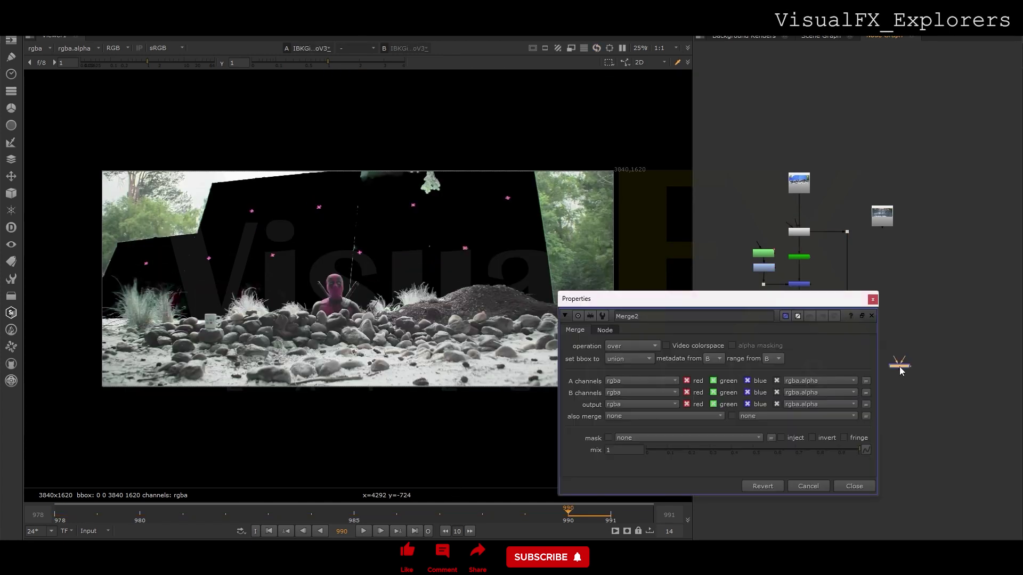
{"action": "left_click", "coordinate": [874, 301]}
{"action": "scroll", "coordinate": [905, 383], "scroll_direction": "up", "scroll_amount": 3}
{"action": "left_click_drag", "start_coordinate": [896, 359], "coordinate": [904, 419]}
{"action": "left_click_drag", "start_coordinate": [897, 406], "coordinate": [816, 415]}
{"action": "left_click_drag", "start_coordinate": [907, 404], "coordinate": [867, 107]}
{"action": "left_click_drag", "start_coordinate": [903, 421], "coordinate": [880, 415]}
{"action": "key", "text": "1"}
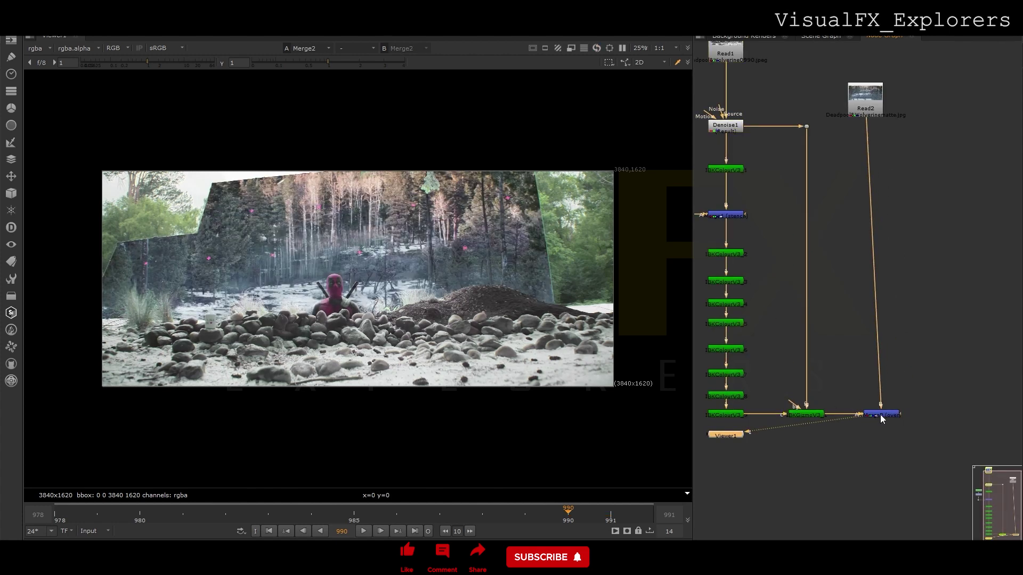
Step: Play the composite through the frame range to check the key in motion
{"action": "left_click", "coordinate": [363, 531]}
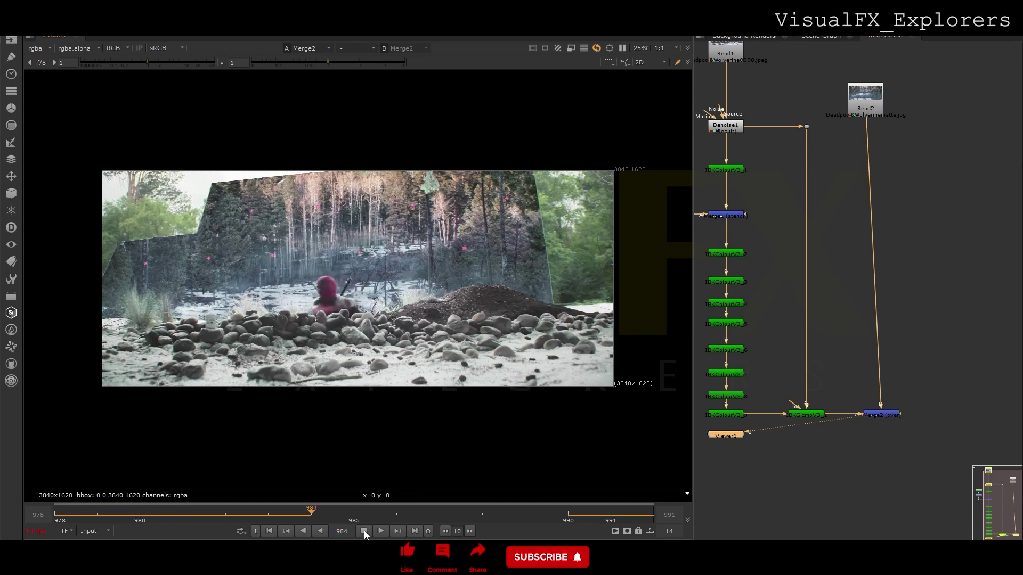
{"action": "left_click", "coordinate": [364, 530]}
Step: Add a Primatte keyer node to the right of the IBKGizmo
{"action": "scroll", "coordinate": [884, 346], "scroll_direction": "down", "scroll_amount": 3}
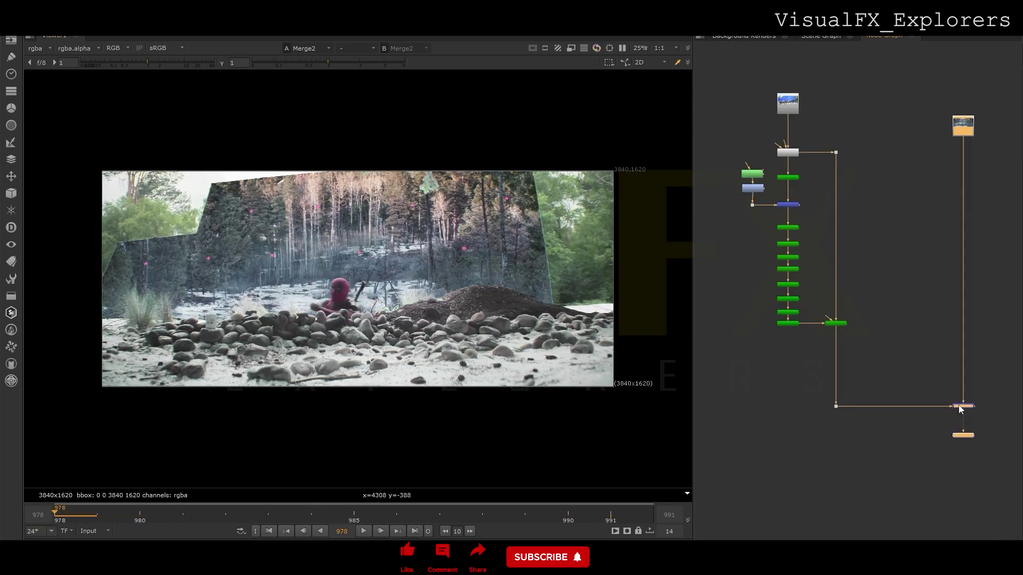
{"action": "key", "text": "Tab"}
{"action": "type", "text": "PR"}
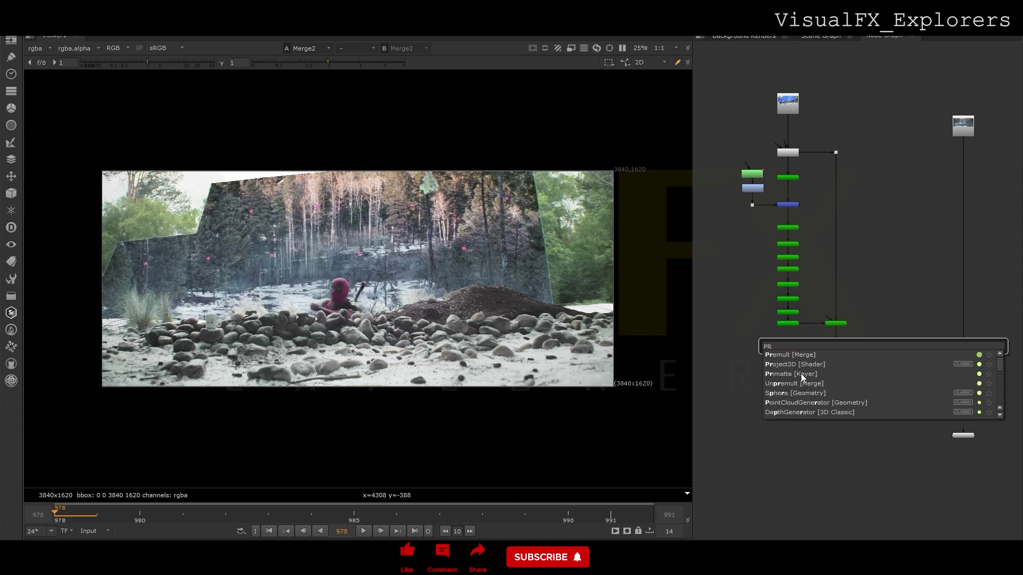
{"action": "left_click", "coordinate": [801, 373]}
{"action": "left_click", "coordinate": [857, 223]}
Step: Connect the Primatte's fg input to a dot on the Denoise branch, then view the node with its settings open
{"action": "scroll", "coordinate": [832, 240], "scroll_direction": "up", "scroll_amount": 3}
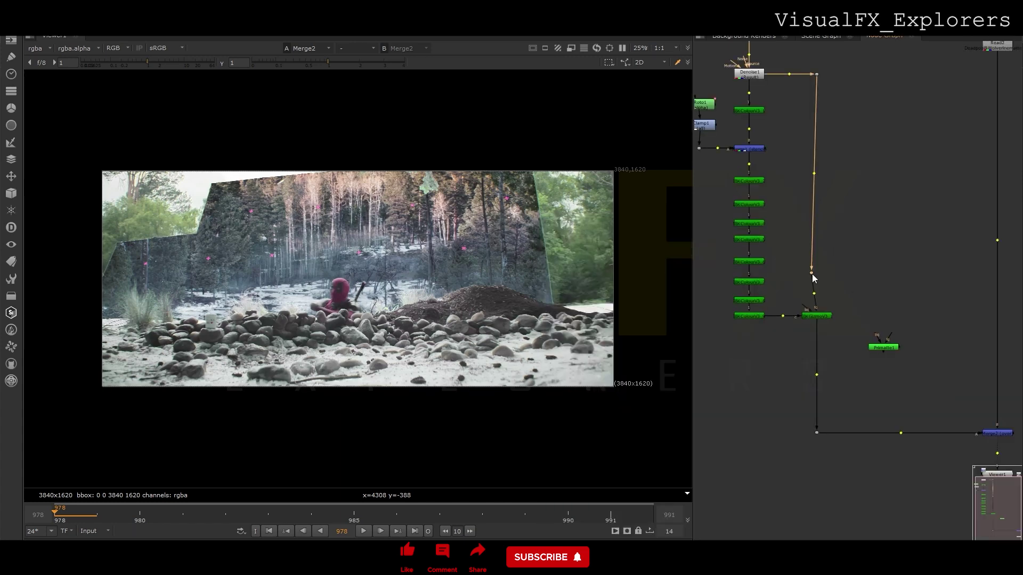
{"action": "left_click_drag", "start_coordinate": [852, 296], "coordinate": [819, 272]}
{"action": "left_click", "coordinate": [886, 347]}
{"action": "key", "text": "1"}
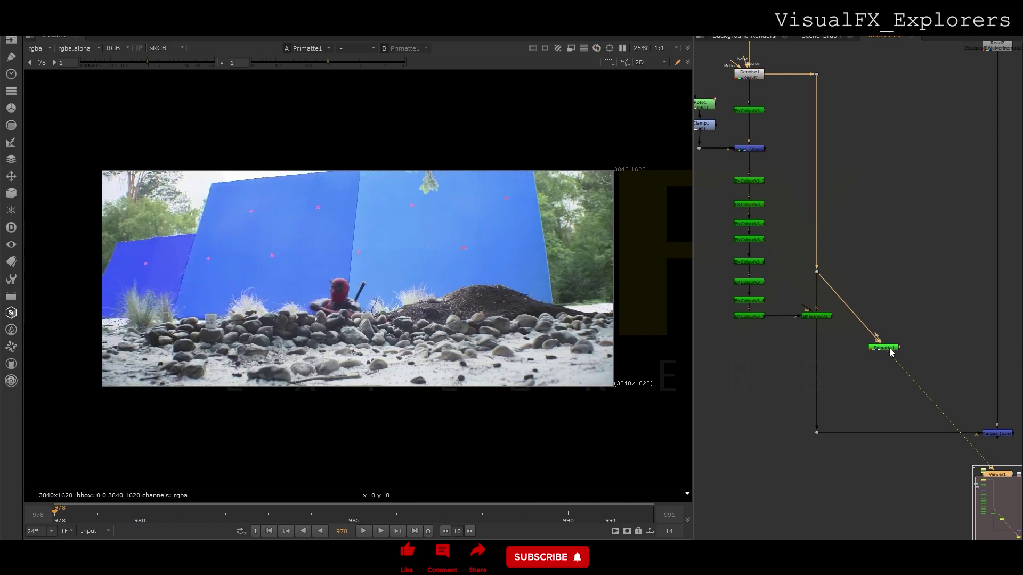
{"action": "double_click", "coordinate": [890, 348]}
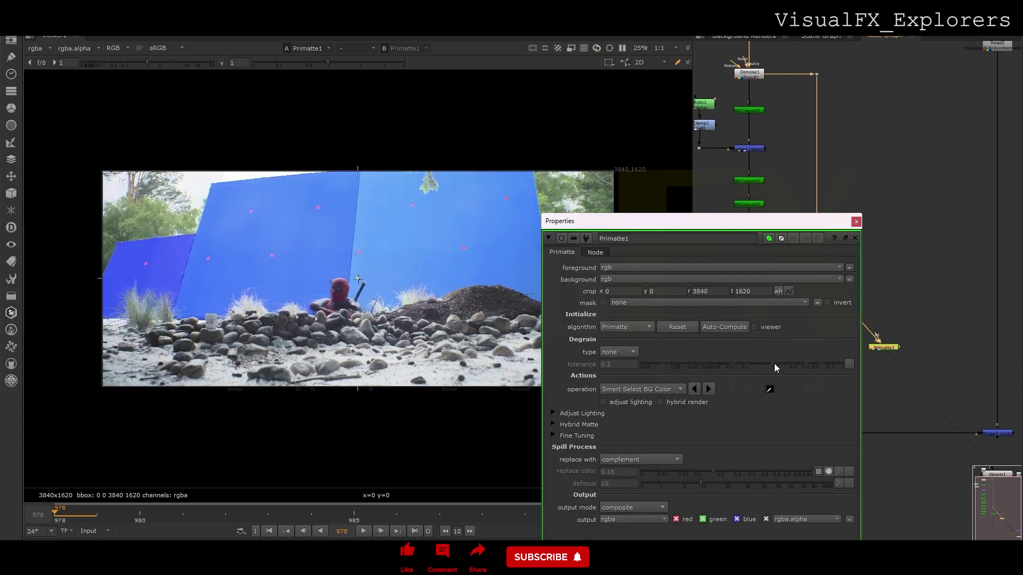
Step: Auto-compute the Primatte key and use Clean BG Noise to sample the remaining grey areas of the blue screen in the alpha
{"action": "left_click", "coordinate": [719, 328]}
{"action": "key", "text": "a"}
{"action": "left_click", "coordinate": [628, 391]}
{"action": "left_click", "coordinate": [629, 380]}
{"action": "mouse_move", "coordinate": [438, 228]}
{"action": "left_mouse_down", "text": "ctrl"}
{"action": "mouse_move", "coordinate": [498, 232]}
{"action": "mouse_move", "coordinate": [353, 211]}
{"action": "mouse_move", "coordinate": [350, 260]}
{"action": "mouse_move", "coordinate": [298, 262]}
{"action": "mouse_move", "coordinate": [274, 237]}
{"action": "left_mouse_up", "text": "ctrl"}
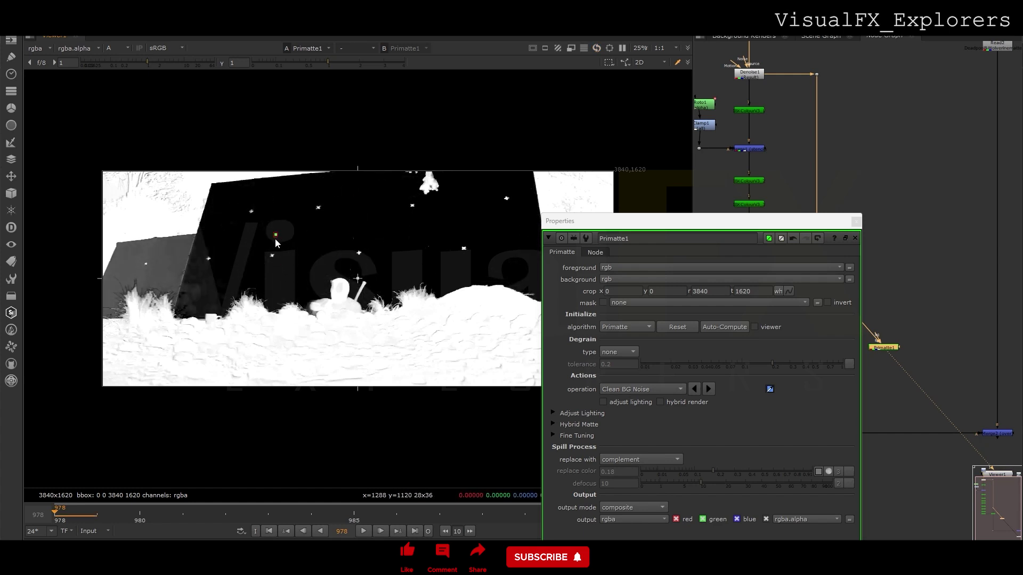
{"action": "left_click_drag", "start_coordinate": [164, 269], "coordinate": [191, 273], "text": "ctrl+shift"}
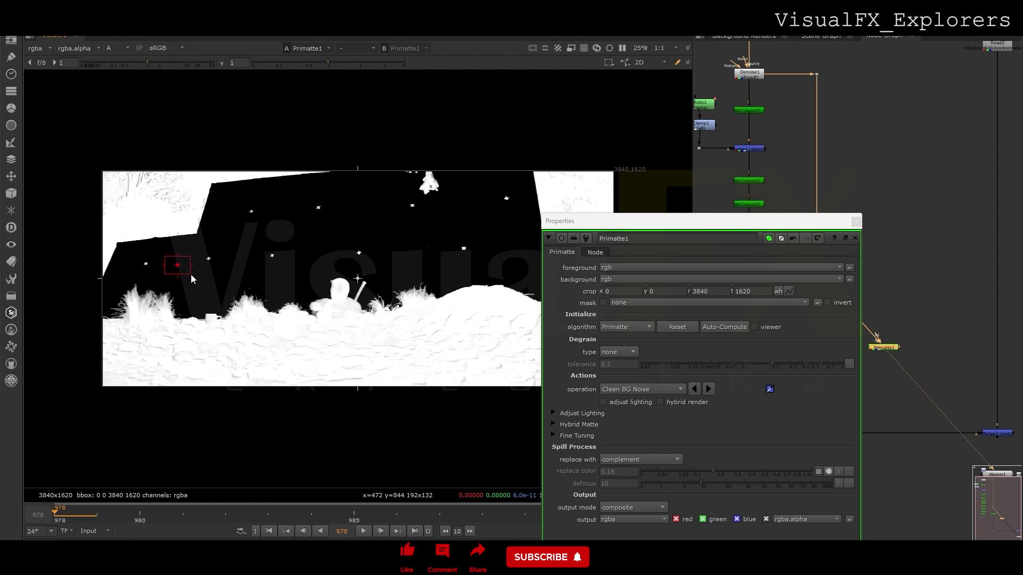
Step: Use Primatte's Clean FG Noise operation to sample the rocky foreground until it is solid in the alpha
{"action": "left_click", "coordinate": [634, 391]}
{"action": "left_click", "coordinate": [634, 402]}
{"action": "left_click_drag", "start_coordinate": [354, 336], "coordinate": [430, 363], "text": "ctrl+shift"}
{"action": "left_click_drag", "start_coordinate": [485, 339], "coordinate": [467, 357], "text": "ctrl+shift"}
{"action": "left_click", "coordinate": [856, 221]}
Step: Tidy the Primatte's position, add a dot bend to its input pipe and add an Erode node below it
{"action": "left_click_drag", "start_coordinate": [881, 347], "coordinate": [890, 325]}
{"action": "left_click_drag", "start_coordinate": [854, 297], "coordinate": [886, 278], "text": "ctrl"}
{"action": "key", "text": "Tab"}
{"action": "type", "text": "erode"}
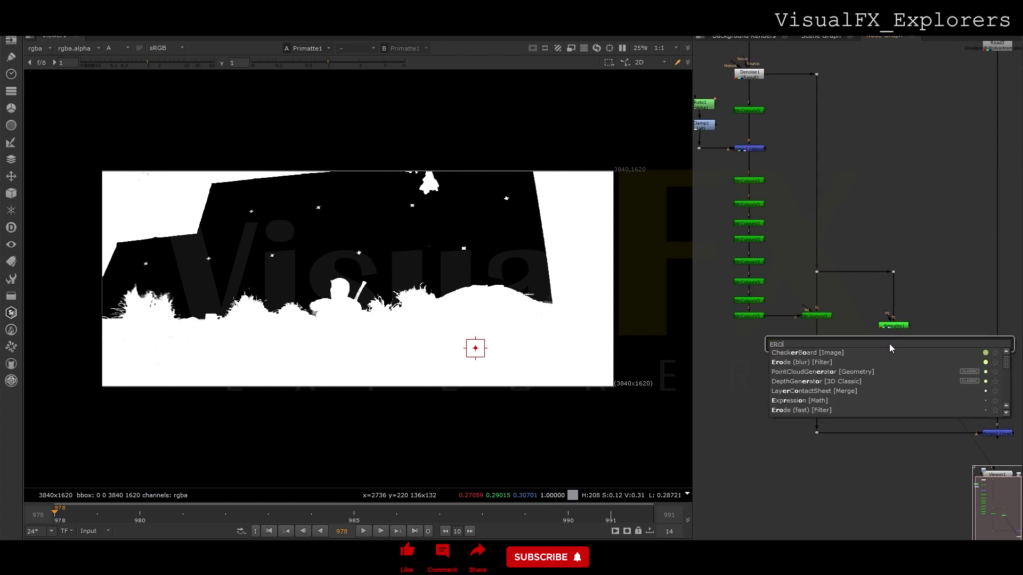
{"action": "key", "text": "Return"}
Step: View the Erode node, set its alpha erode size to about 3.8 and raise its blur
{"action": "left_click_drag", "start_coordinate": [877, 341], "coordinate": [881, 345]}
{"action": "key", "text": "1"}
{"action": "left_click_drag", "start_coordinate": [731, 346], "coordinate": [750, 350]}
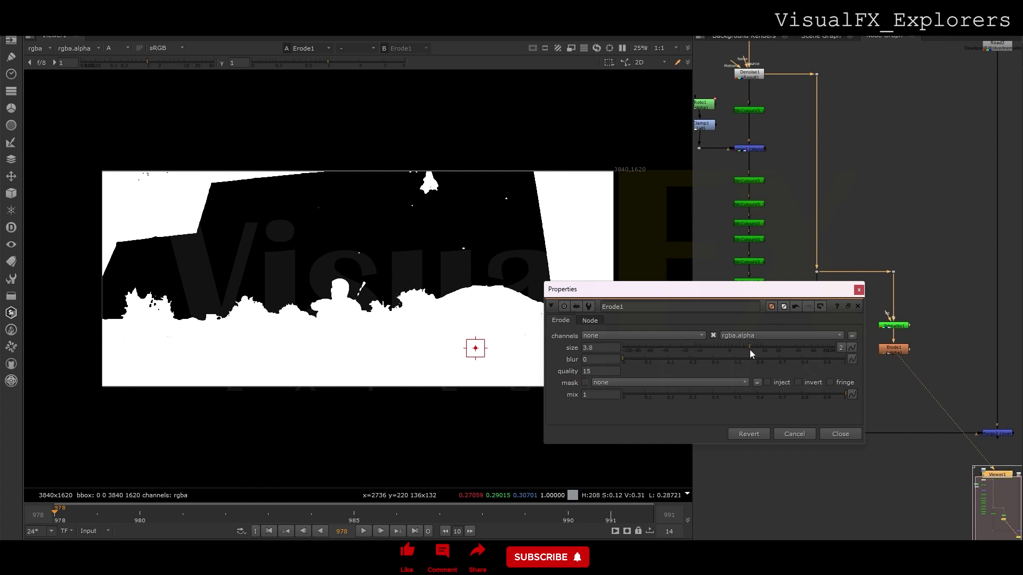
{"action": "left_click_drag", "start_coordinate": [623, 359], "coordinate": [681, 359]}
{"action": "left_click", "coordinate": [859, 290]}
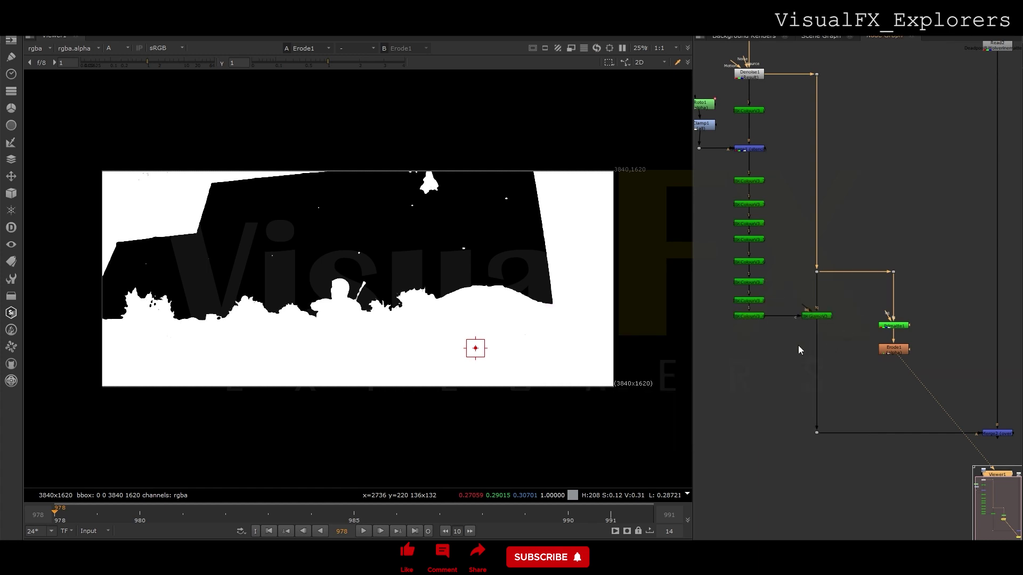
Step: Add a Merge below IBKGizmo with the Erode as its A input, then view the final composite over the forest
{"action": "left_click", "coordinate": [798, 345]}
{"action": "key", "text": "m"}
{"action": "left_click_drag", "start_coordinate": [804, 346], "coordinate": [886, 349]}
{"action": "left_click", "coordinate": [997, 433]}
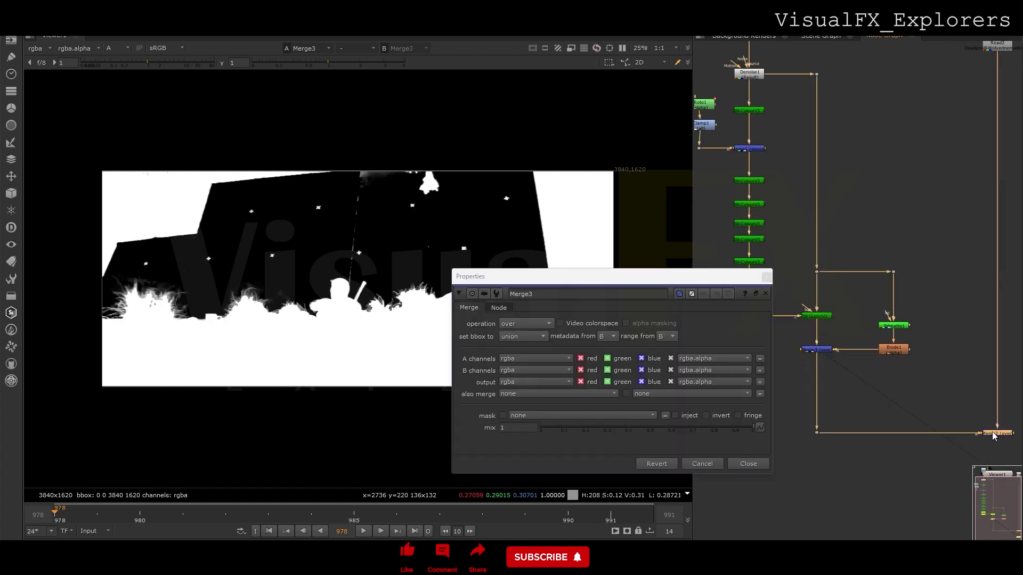
{"action": "key", "text": "1"}
{"action": "left_click", "coordinate": [769, 278]}
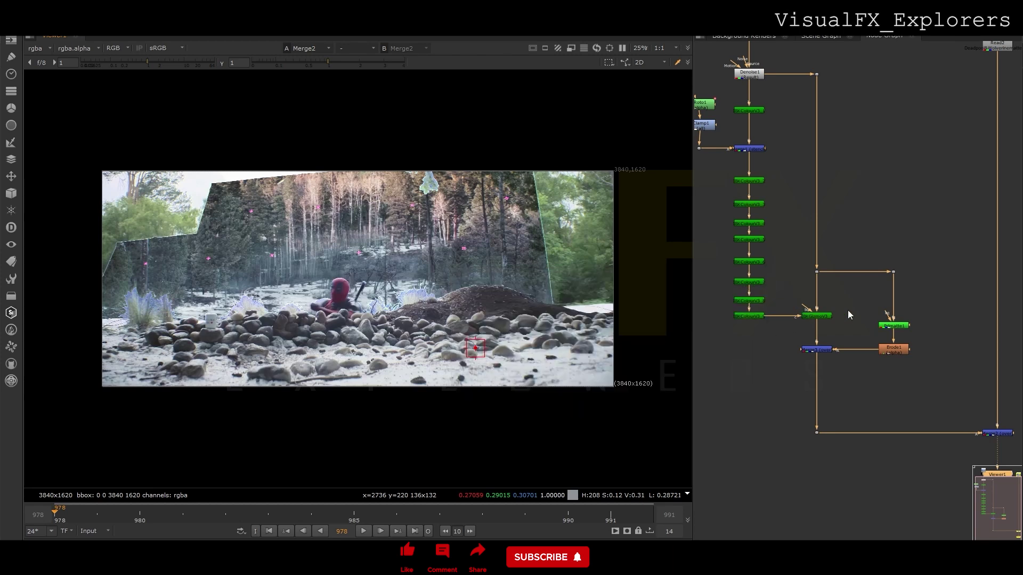
Step: Move the Primatte branch farther from IBKGizmo and insert another Merge between the Erode and the merge below IBKGizmo
{"action": "left_click_drag", "start_coordinate": [911, 265], "coordinate": [911, 351]}
{"action": "scroll", "coordinate": [910, 352], "scroll_direction": "down", "scroll_amount": 1}
{"action": "middle_click_drag", "start_coordinate": [910, 352], "coordinate": [865, 349]}
{"action": "left_click", "coordinate": [826, 336]}
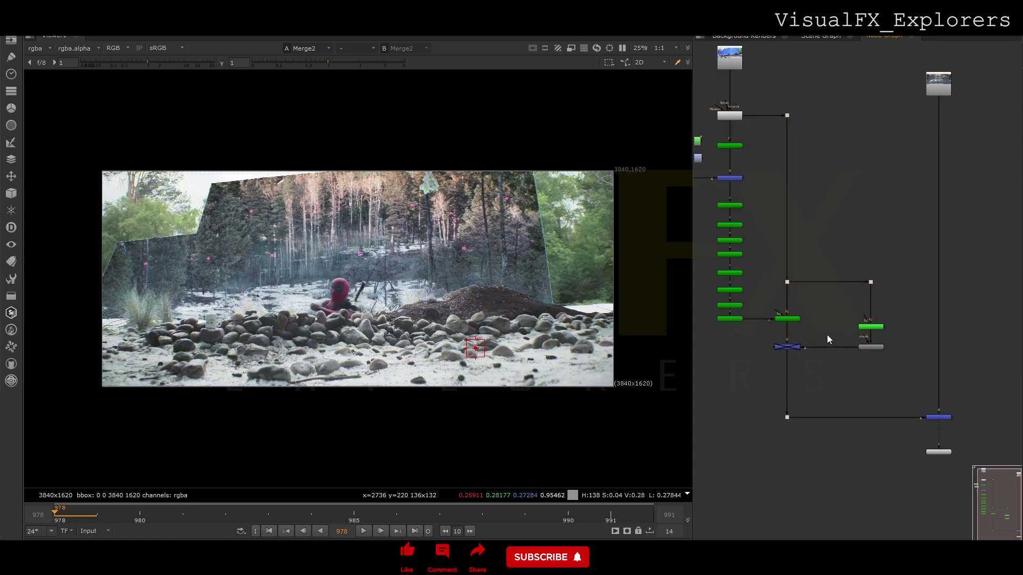
{"action": "key", "text": "m"}
{"action": "left_click", "coordinate": [829, 269]}
{"action": "left_click", "coordinate": [795, 349]}
{"action": "key", "text": "d"}
{"action": "key", "text": "d"}
{"action": "left_click_drag", "start_coordinate": [822, 336], "coordinate": [822, 348]}
Step: Add a Roto node above the new Merge and change that Merge's operation to combine the roto with the Primatte key
{"action": "left_click", "coordinate": [823, 321]}
{"action": "key", "text": "o"}
{"action": "double_click", "coordinate": [826, 347]}
{"action": "left_click", "coordinate": [588, 314]}
{"action": "left_click", "coordinate": [591, 370]}
{"action": "left_click", "coordinate": [829, 267]}
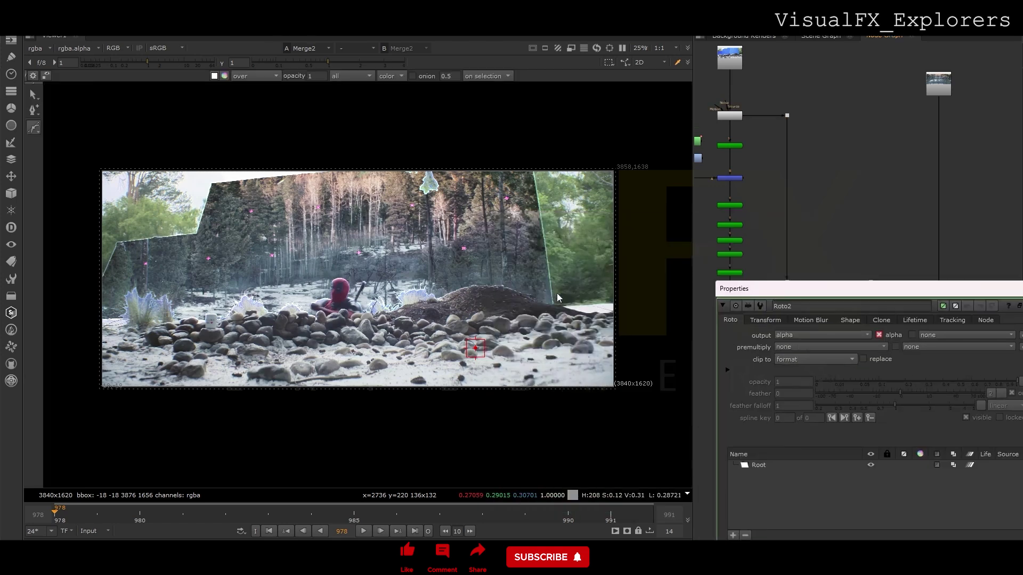
Step: Draw a roto shape along the tops of the rocks and dirt mound to enclose the foreground
{"action": "left_click", "coordinate": [504, 294]}
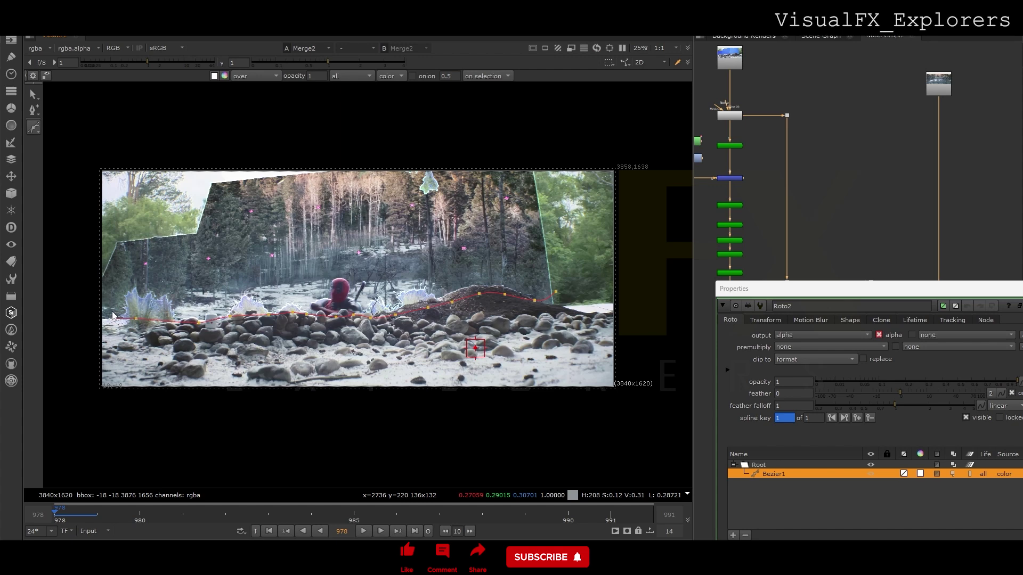
{"action": "left_click", "coordinate": [555, 291]}
{"action": "left_click_drag", "start_coordinate": [535, 301], "coordinate": [546, 302]}
{"action": "left_click_drag", "start_coordinate": [997, 291], "coordinate": [832, 324]}
{"action": "left_click", "coordinate": [870, 302]}
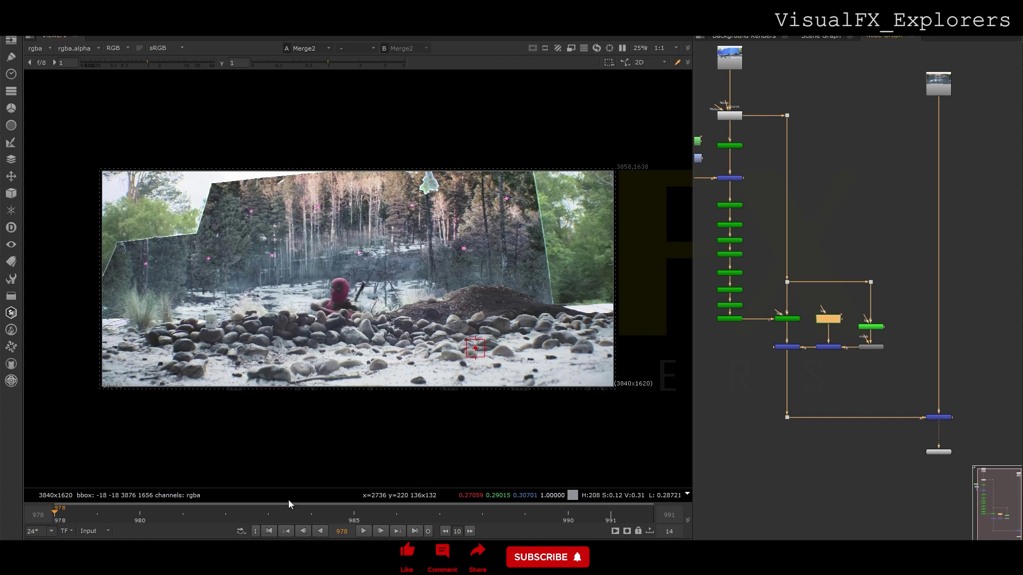
Step: Check the composite at the end of the range, then space the final Merge and forest Read node farther apart
{"action": "left_click", "coordinate": [599, 513]}
{"action": "left_click", "coordinate": [69, 515]}
{"action": "middle_click_drag", "start_coordinate": [765, 392], "coordinate": [754, 287]}
{"action": "left_click_drag", "start_coordinate": [756, 282], "coordinate": [990, 402]}
{"action": "scroll", "coordinate": [932, 354], "scroll_direction": "down", "scroll_amount": 3}
{"action": "left_click_drag", "start_coordinate": [929, 136], "coordinate": [930, 121]}
{"action": "left_click", "coordinate": [854, 167]}
{"action": "scroll", "coordinate": [853, 168], "scroll_direction": "up", "scroll_amount": 2}
{"action": "middle_click_drag", "start_coordinate": [854, 167], "coordinate": [860, 220]}
Step: Add a Tracker node connected to the blue-screen Read node and view it with its settings open
{"action": "key", "text": "Tab"}
{"action": "type", "text": "tr"}
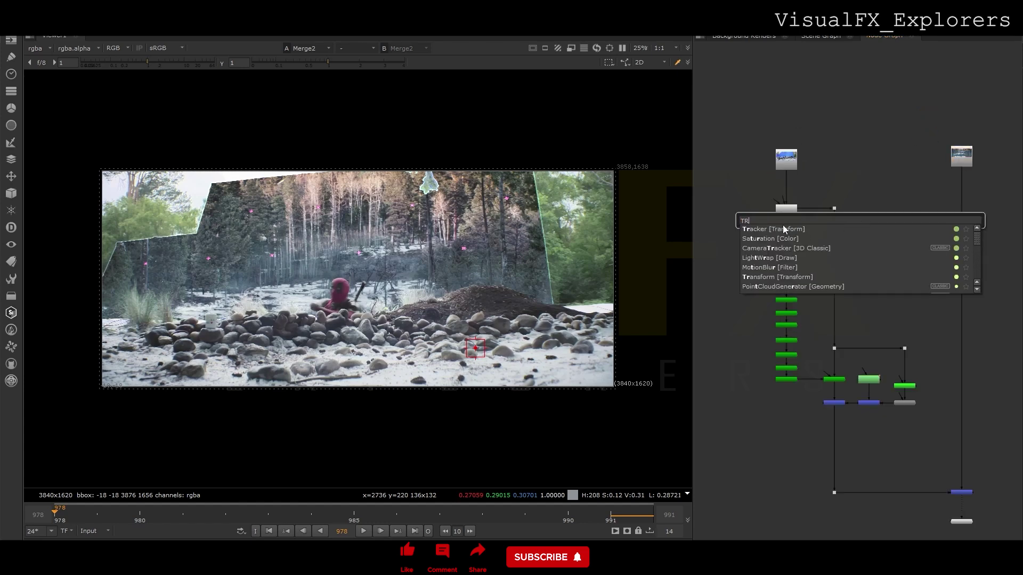
{"action": "left_click", "coordinate": [783, 227]}
{"action": "left_click", "coordinate": [834, 124]}
{"action": "double_click", "coordinate": [857, 221]}
{"action": "key", "text": "1"}
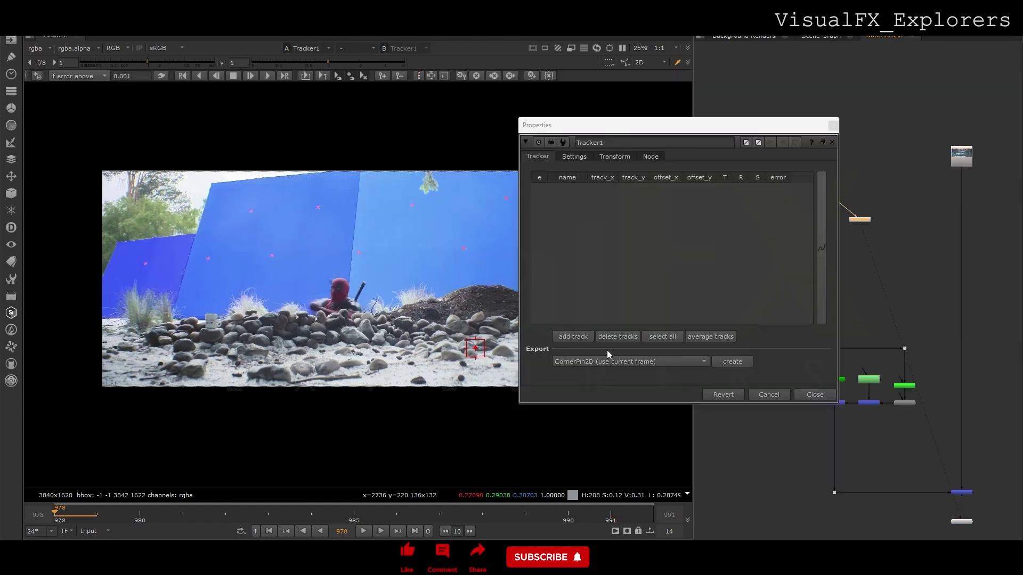
Step: Add two tracks on the upper blue-screen markers, track both forward and set the Tracker's transform mode
{"action": "left_click", "coordinate": [573, 337]}
{"action": "scroll", "coordinate": [323, 249], "scroll_direction": "up", "scroll_amount": 2}
{"action": "left_click_drag", "start_coordinate": [369, 267], "coordinate": [213, 190]}
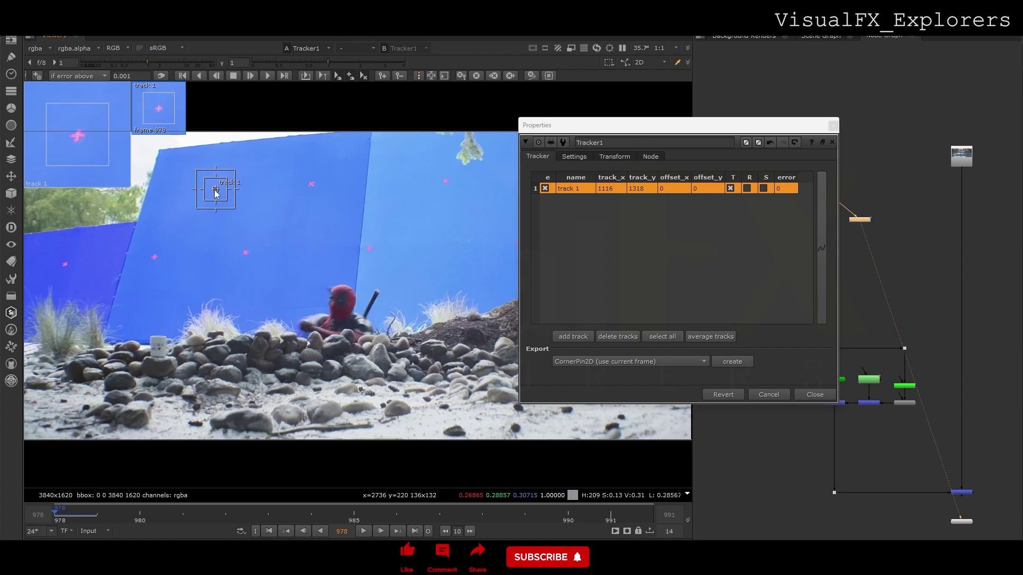
{"action": "left_click_drag", "start_coordinate": [656, 126], "coordinate": [899, 135]}
{"action": "left_click", "coordinate": [817, 346]}
{"action": "left_click_drag", "start_coordinate": [358, 264], "coordinate": [580, 171]}
{"action": "left_click", "coordinate": [829, 201], "text": "shift"}
{"action": "left_click", "coordinate": [284, 76]}
{"action": "left_click", "coordinate": [858, 166]}
{"action": "left_click", "coordinate": [849, 181]}
{"action": "left_click", "coordinate": [850, 193]}
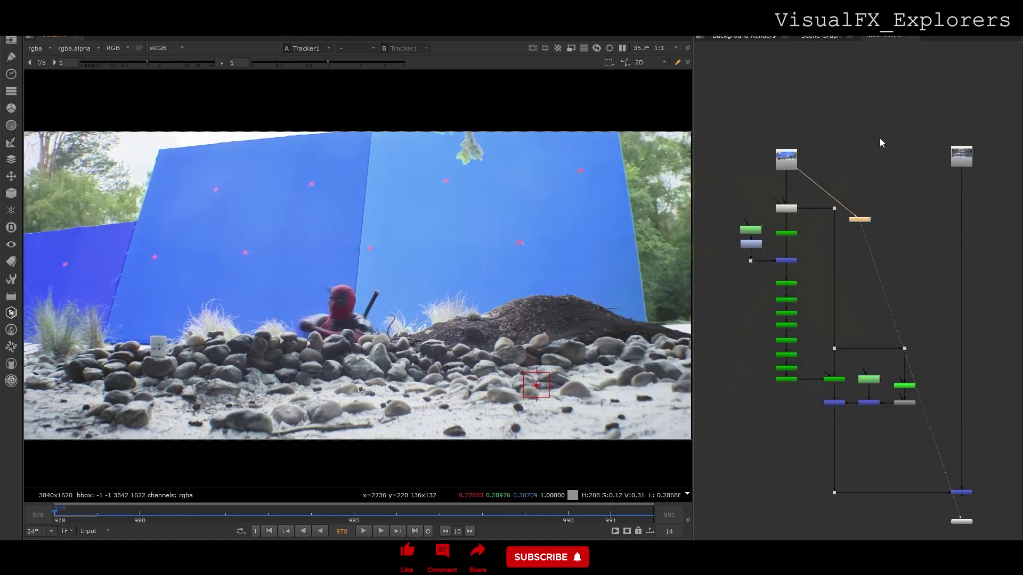
Step: Move the Tracker into the forest plate's branch above the final Merge and view the composite
{"action": "left_click_drag", "start_coordinate": [859, 219], "coordinate": [889, 228]}
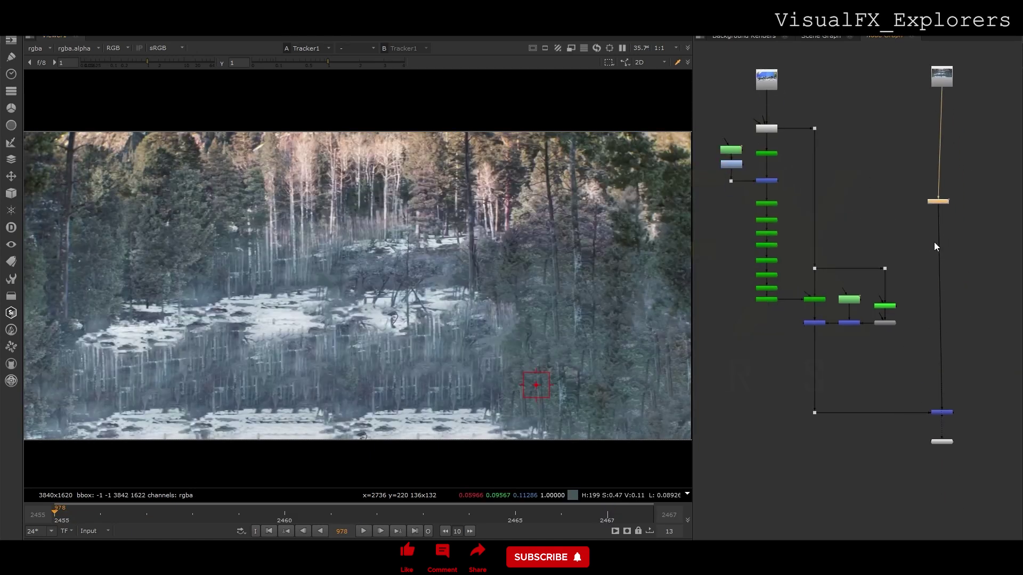
{"action": "middle_click_drag", "start_coordinate": [935, 243], "coordinate": [931, 232]}
{"action": "left_click", "coordinate": [942, 400]}
{"action": "key", "text": "1"}
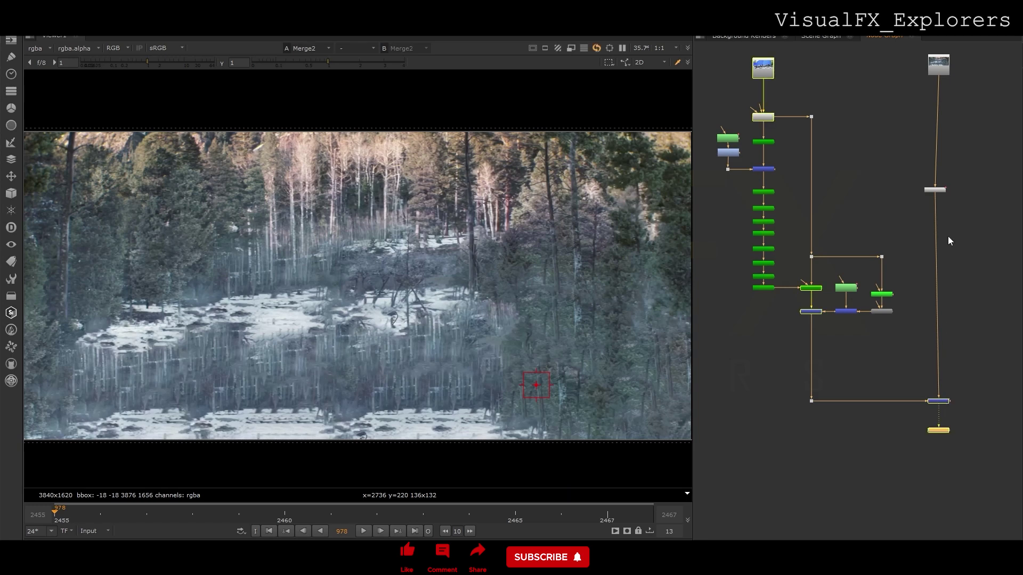
{"action": "left_click_drag", "start_coordinate": [940, 191], "coordinate": [944, 192]}
Step: Insert a Transform node between the forest plate and the Tracker with its scale set to 1.06
{"action": "scroll", "coordinate": [943, 186], "scroll_direction": "up", "scroll_amount": 1}
{"action": "middle_click_drag", "start_coordinate": [933, 133], "coordinate": [930, 182]}
{"action": "key", "text": "t"}
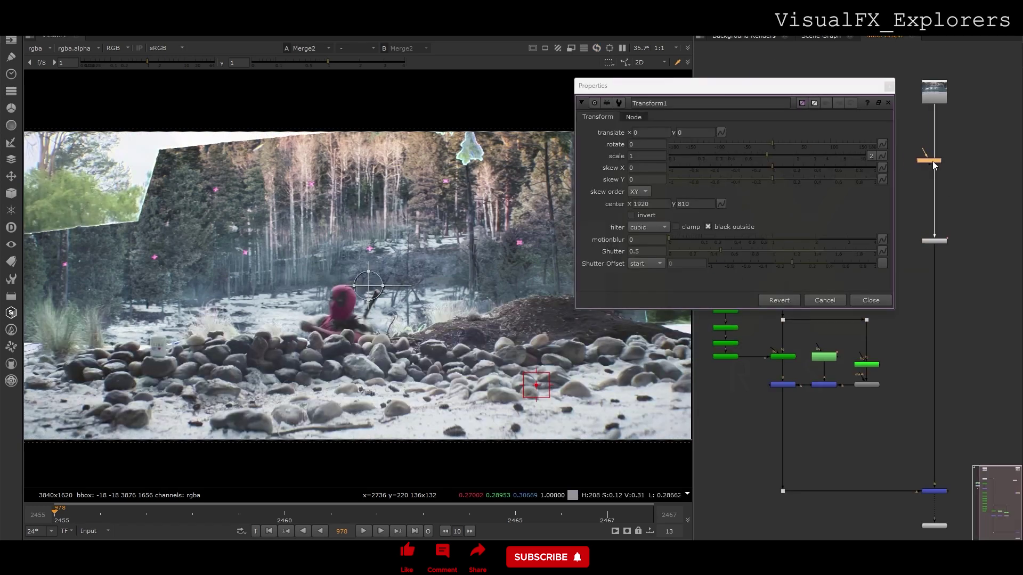
{"action": "left_click_drag", "start_coordinate": [766, 157], "coordinate": [770, 157]}
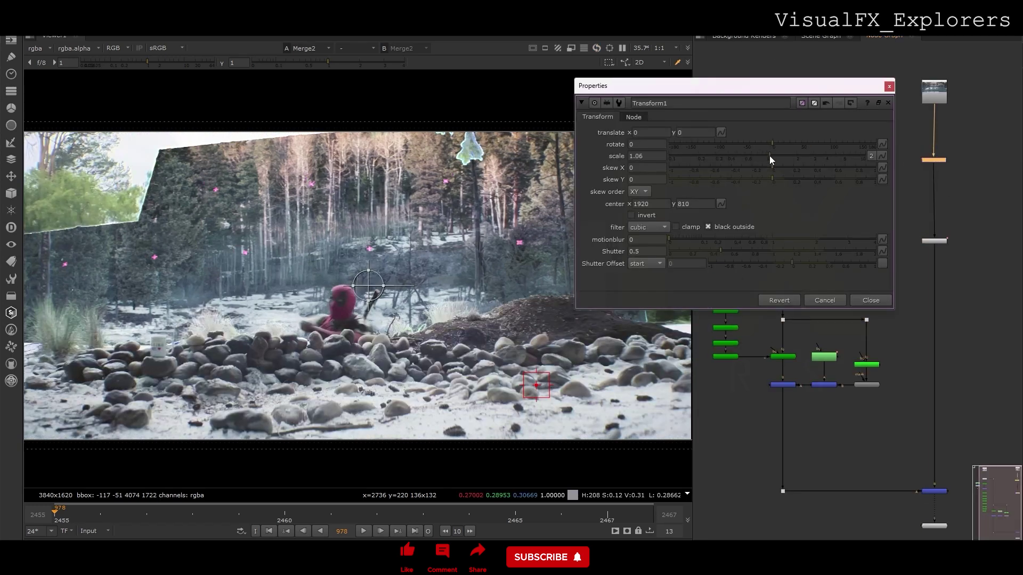
{"action": "left_click", "coordinate": [889, 85]}
Step: Insert a Merge below the combined key and connect a new Roto node to it
{"action": "key", "text": "f"}
{"action": "middle_click_drag", "start_coordinate": [825, 422], "coordinate": [833, 322]}
{"action": "left_click", "coordinate": [781, 320]}
{"action": "key", "text": "m"}
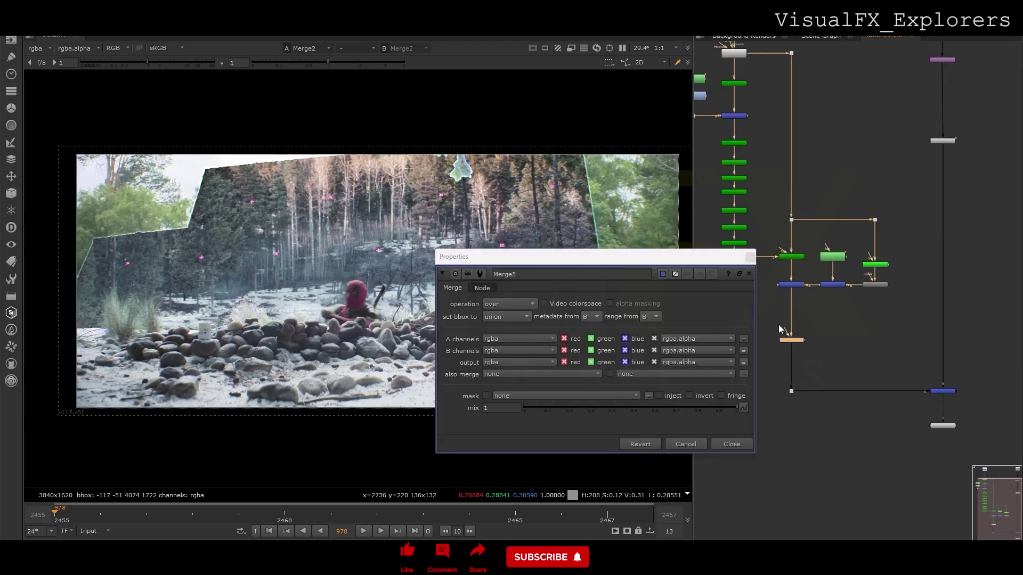
{"action": "key", "text": "o"}
{"action": "left_click_drag", "start_coordinate": [692, 225], "coordinate": [921, 434]}
{"action": "left_click", "coordinate": [750, 258]}
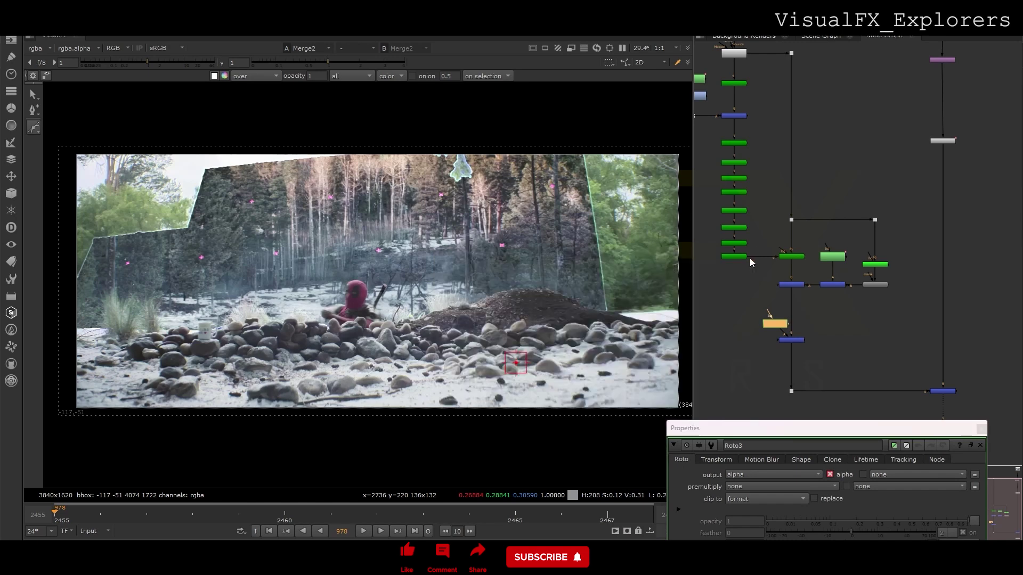
Step: Draw a roto shape along the mound's edge and around the upper frame, enclosing everything above the foreground
{"action": "middle_click_drag", "start_coordinate": [660, 314], "coordinate": [604, 302]}
{"action": "scroll", "coordinate": [590, 308], "scroll_direction": "up", "scroll_amount": 3}
{"action": "left_click", "coordinate": [446, 267]}
{"action": "left_click", "coordinate": [463, 272]}
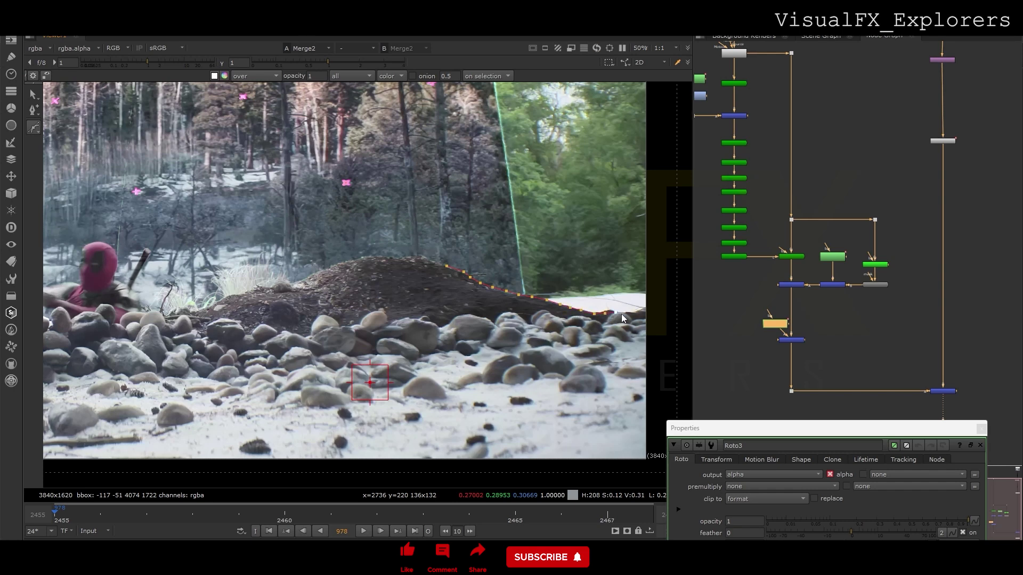
{"action": "scroll", "coordinate": [666, 306], "scroll_direction": "down", "scroll_amount": 3}
{"action": "middle_click_drag", "start_coordinate": [667, 306], "coordinate": [629, 358]}
{"action": "left_click", "coordinate": [657, 185]}
{"action": "left_click_drag", "start_coordinate": [514, 158], "coordinate": [424, 157]}
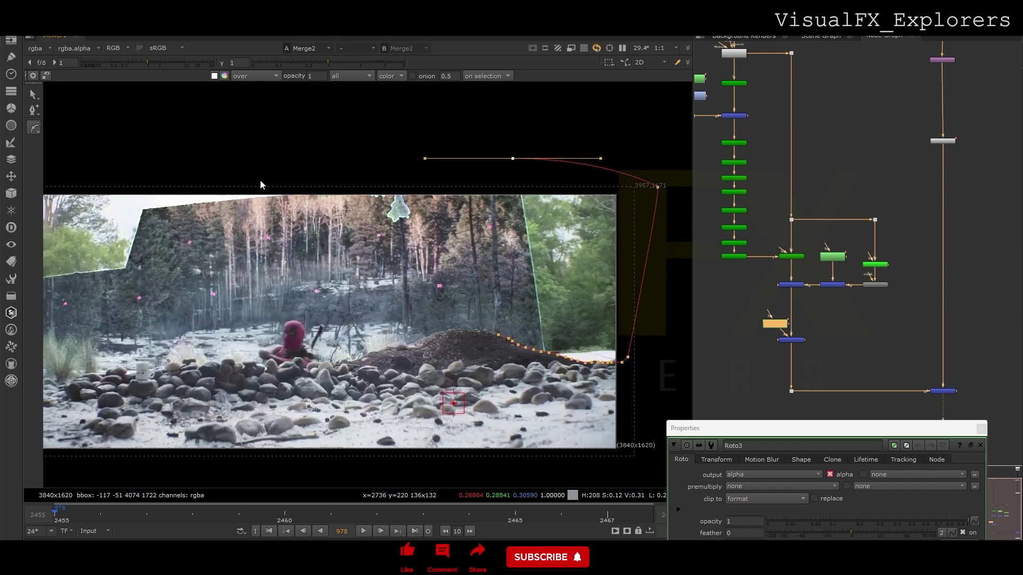
{"action": "middle_click_drag", "start_coordinate": [260, 180], "coordinate": [481, 153]}
{"action": "left_click", "coordinate": [257, 147]}
{"action": "left_click", "coordinate": [207, 155]}
{"action": "left_click", "coordinate": [191, 263]}
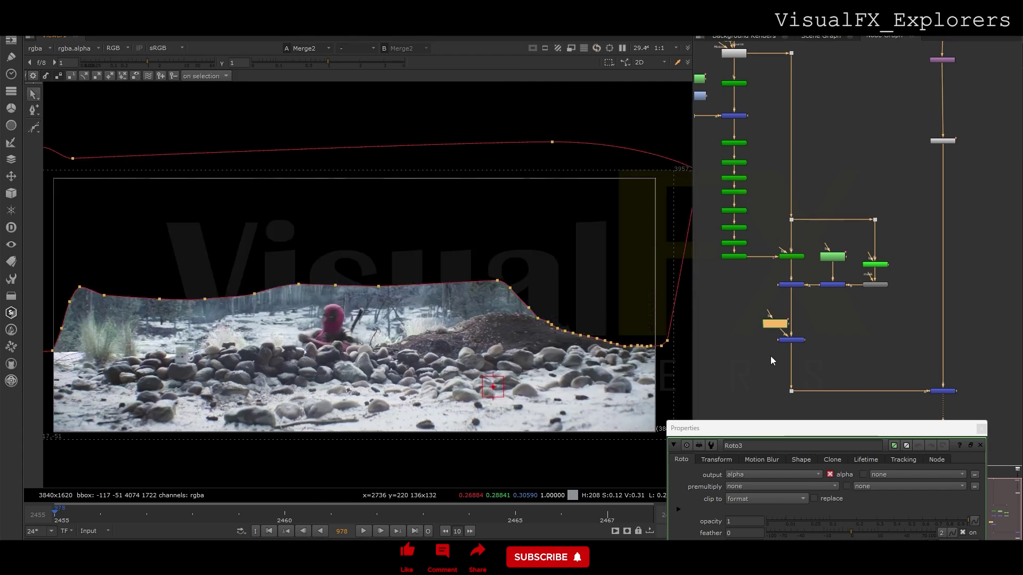
Step: Change the operation of the Merge below the combined key so the roto shape cuts the background area away
{"action": "double_click", "coordinate": [791, 340]}
{"action": "left_click", "coordinate": [512, 303]}
{"action": "left_click", "coordinate": [521, 357]}
{"action": "left_click", "coordinate": [750, 258]}
Step: Copy the forest branch's Tracker and paste it between the new Roto and its Merge
{"action": "mouse_move", "coordinate": [775, 324]}
{"action": "left_mouse_down"}
{"action": "mouse_move", "coordinate": [738, 311]}
{"action": "mouse_move", "coordinate": [763, 326]}
{"action": "left_mouse_up"}
{"action": "left_click", "coordinate": [934, 141]}
{"action": "key", "text": "ctrl+c"}
{"action": "left_click", "coordinate": [775, 304]}
{"action": "key", "text": "ctrl+v"}
{"action": "left_click", "coordinate": [981, 426]}
{"action": "scroll", "coordinate": [461, 342], "scroll_direction": "down", "scroll_amount": 1}
{"action": "scroll", "coordinate": [549, 394], "scroll_direction": "up", "scroll_amount": 3}
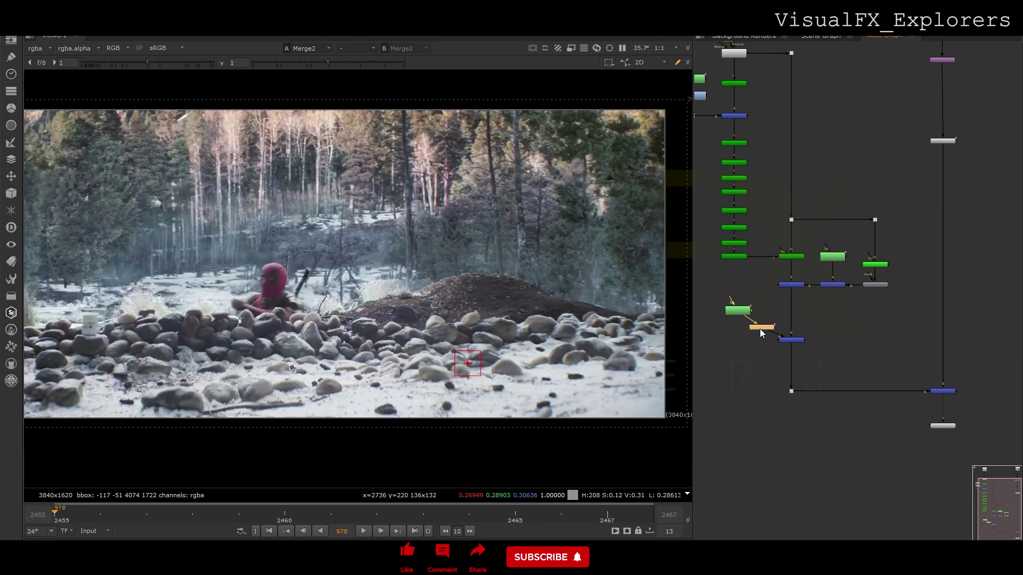
Step: Reopen the garbage-matte Roto and adjust its points to follow the slope of the dirt mound
{"action": "double_click", "coordinate": [739, 310]}
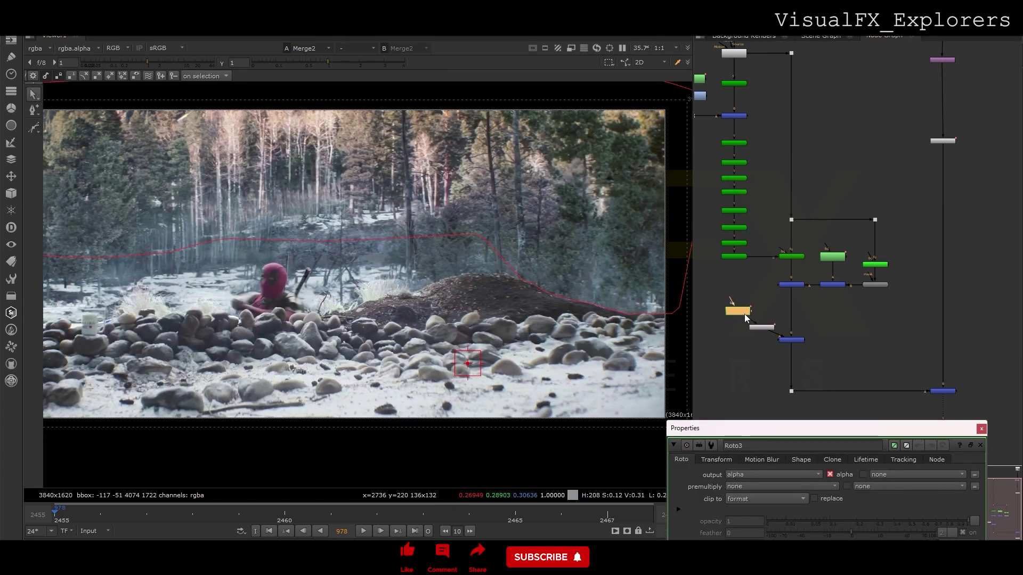
{"action": "scroll", "coordinate": [592, 298], "scroll_direction": "up", "scroll_amount": 4}
{"action": "left_click_drag", "start_coordinate": [584, 299], "coordinate": [612, 308]}
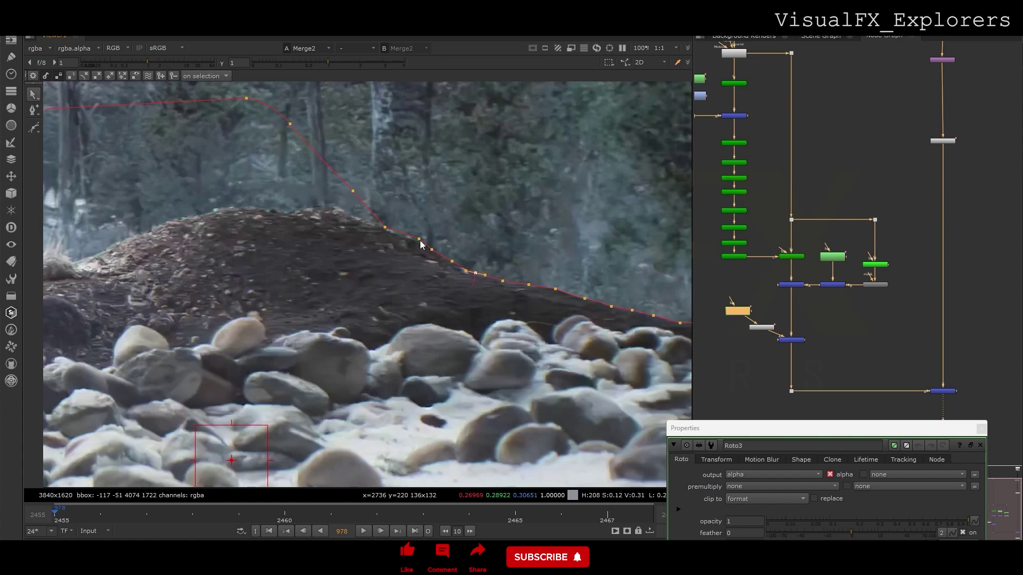
{"action": "left_click", "coordinate": [979, 445]}
{"action": "scroll", "coordinate": [439, 302], "scroll_direction": "down", "scroll_amount": 2}
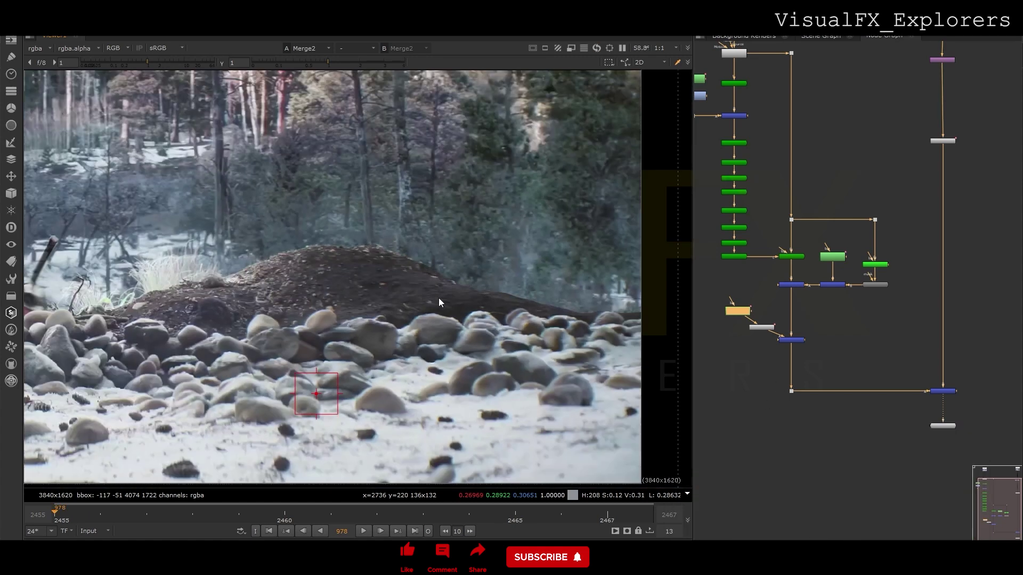
Step: Insert an EdgeBlur node between the garbage-matte Merge and the dot leading to the final Merge
{"action": "middle_click_drag", "start_coordinate": [768, 354], "coordinate": [810, 365]}
{"action": "left_click", "coordinate": [797, 370]}
{"action": "key", "text": "Tab"}
{"action": "type", "text": "edge"}
{"action": "key", "text": "Return"}
{"action": "left_click_drag", "start_coordinate": [797, 371], "coordinate": [835, 372]}
{"action": "left_click", "coordinate": [768, 303]}
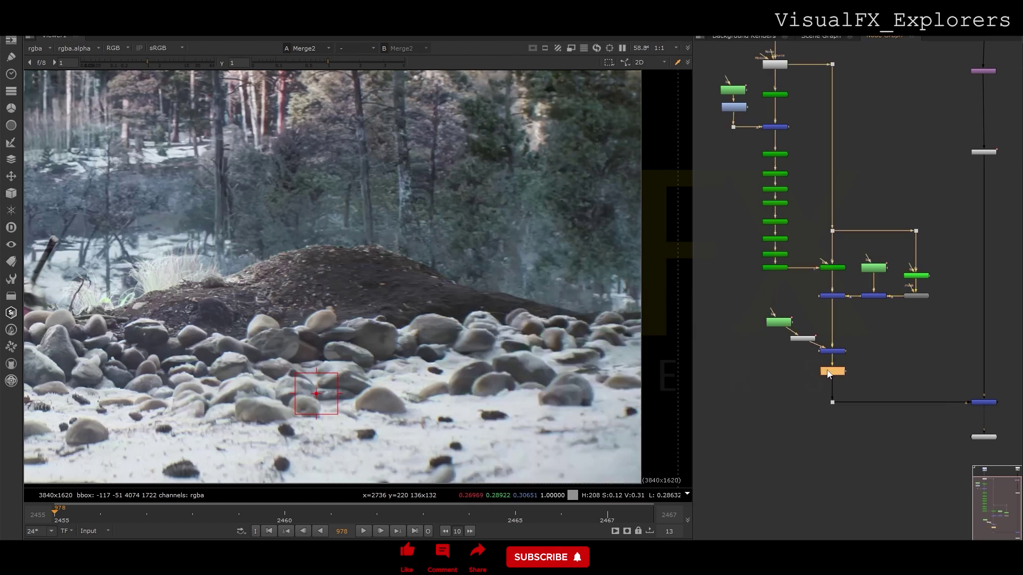
Step: Inspect the mound's edges up close and play the composite to check the tracked background and matte
{"action": "scroll", "coordinate": [552, 300], "scroll_direction": "up", "scroll_amount": 3}
{"action": "scroll", "coordinate": [552, 299], "scroll_direction": "down", "scroll_amount": 5}
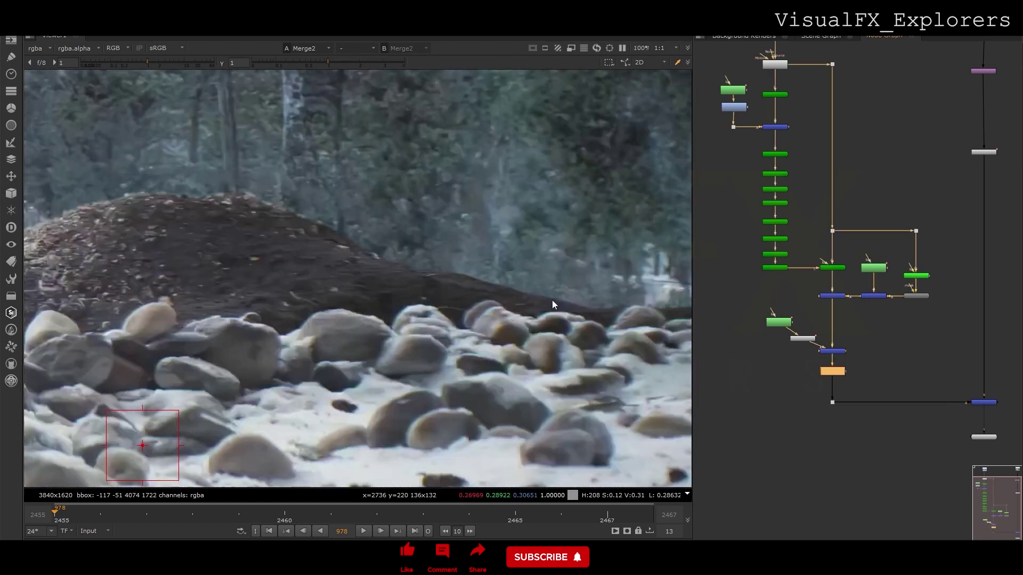
{"action": "scroll", "coordinate": [471, 328], "scroll_direction": "down", "scroll_amount": 3}
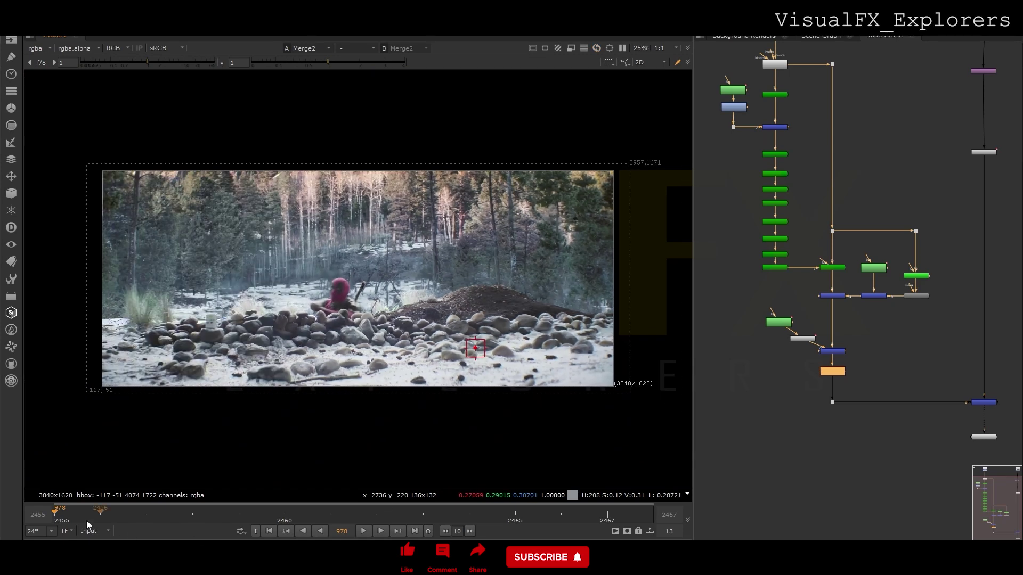
{"action": "left_click", "coordinate": [362, 531]}
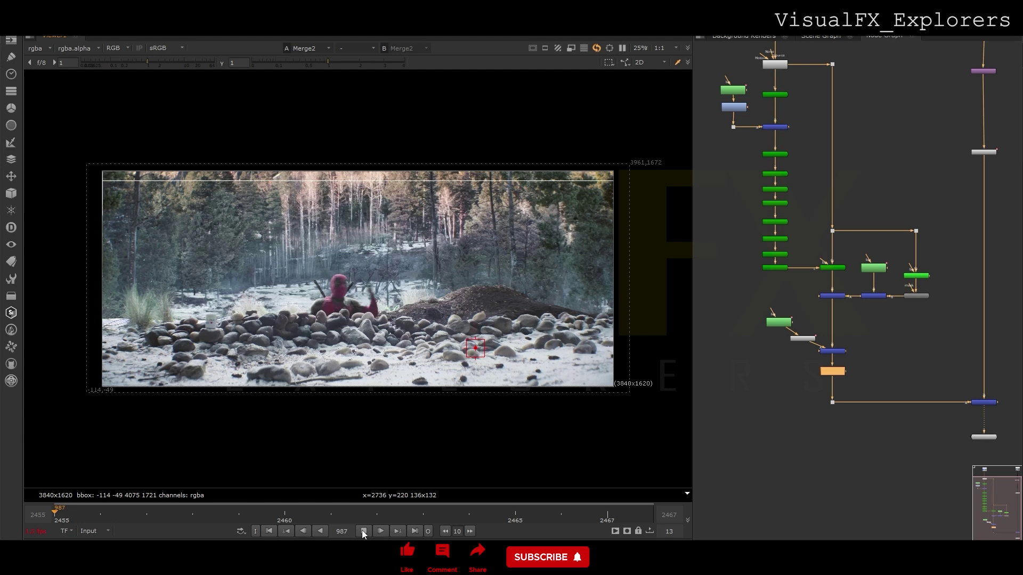
Step: Set the viewer's timeline range to Global and go to frame 979
{"action": "left_click", "coordinate": [93, 528]}
{"action": "left_click", "coordinate": [98, 503]}
{"action": "left_click", "coordinate": [69, 510]}
{"action": "left_click", "coordinate": [83, 531]}
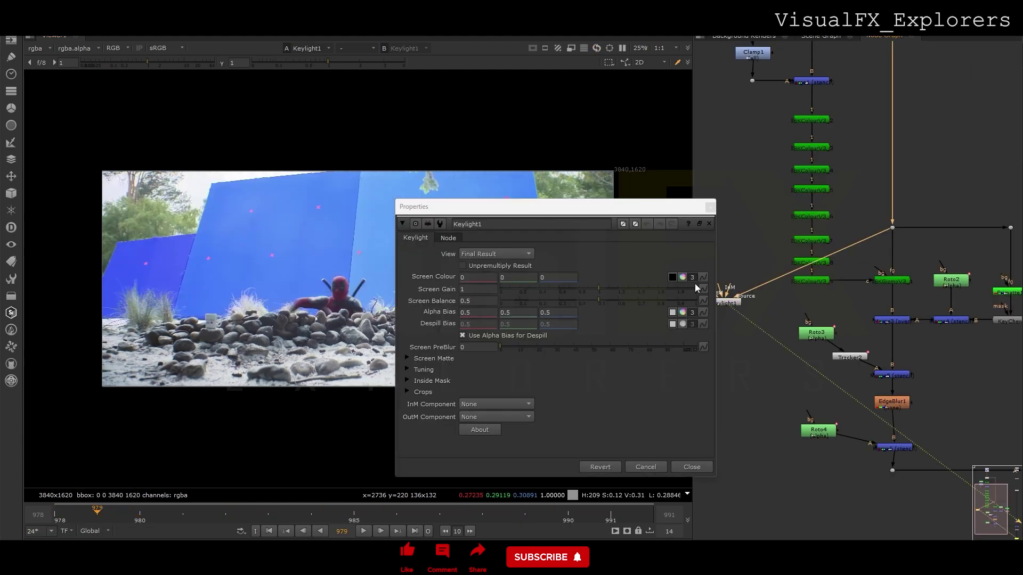
Step: Sample the bright blue screen as Keylight's Screen Colour and set its Screen Matte Clip Black to 0.2 in the alpha view
{"action": "left_click", "coordinate": [673, 278]}
{"action": "left_click", "coordinate": [369, 286], "text": "ctrl"}
{"action": "key", "text": "a"}
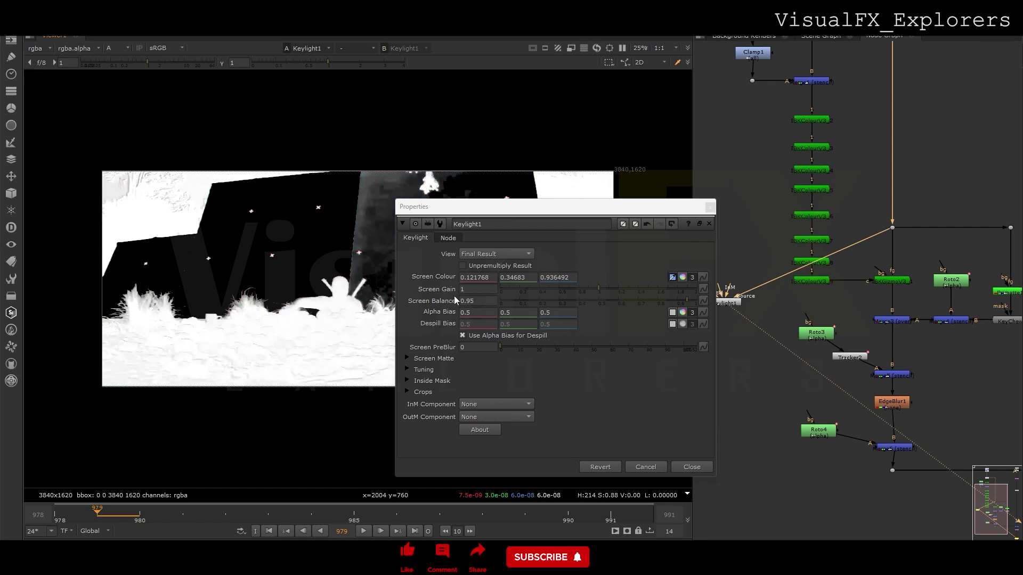
{"action": "left_click", "coordinate": [420, 359]}
{"action": "left_click_drag", "start_coordinate": [529, 370], "coordinate": [551, 371]}
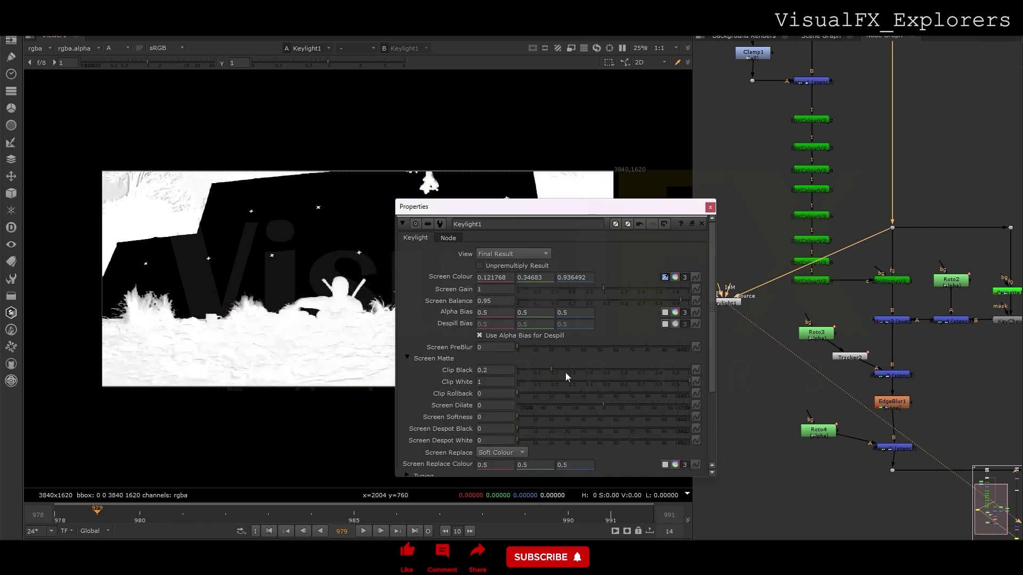
Step: Refine Keylight's Screen Matte: set Clip Black to 0.335, Clip White to 0.67, Screen Dilate to -5 and Screen Softness to 8.5
{"action": "left_click", "coordinate": [635, 382]}
{"action": "left_click_drag", "start_coordinate": [635, 381], "coordinate": [632, 380]}
{"action": "left_click", "coordinate": [573, 370]}
{"action": "left_click", "coordinate": [601, 403]}
{"action": "left_click", "coordinate": [524, 416]}
{"action": "left_click_drag", "start_coordinate": [523, 416], "coordinate": [530, 416]}
{"action": "left_click", "coordinate": [596, 405]}
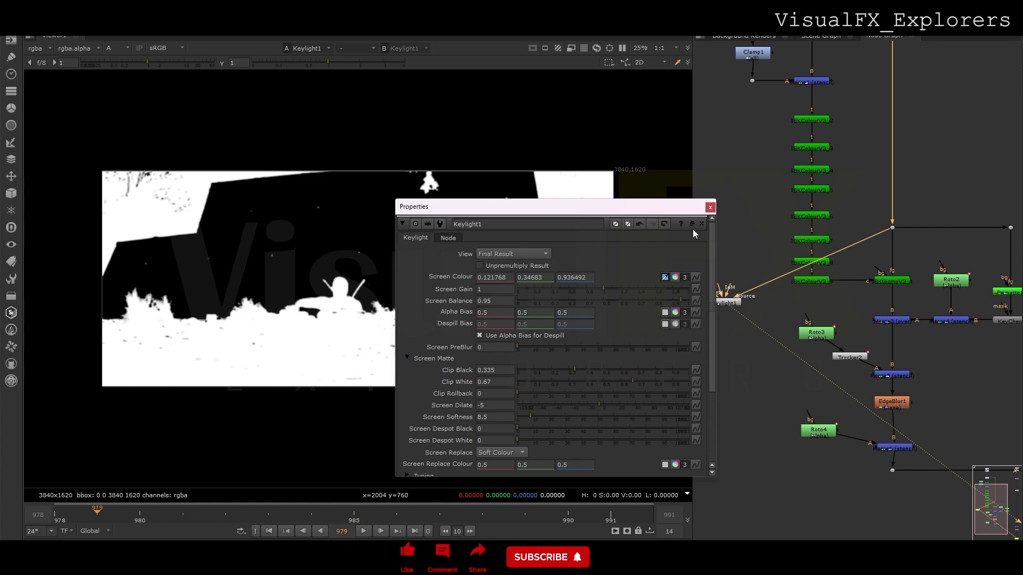
Step: Merge the Keylight matte into the main matte chain, directly above the Merge fed by Tracker2
{"action": "left_click", "coordinate": [711, 207]}
{"action": "key", "text": "m"}
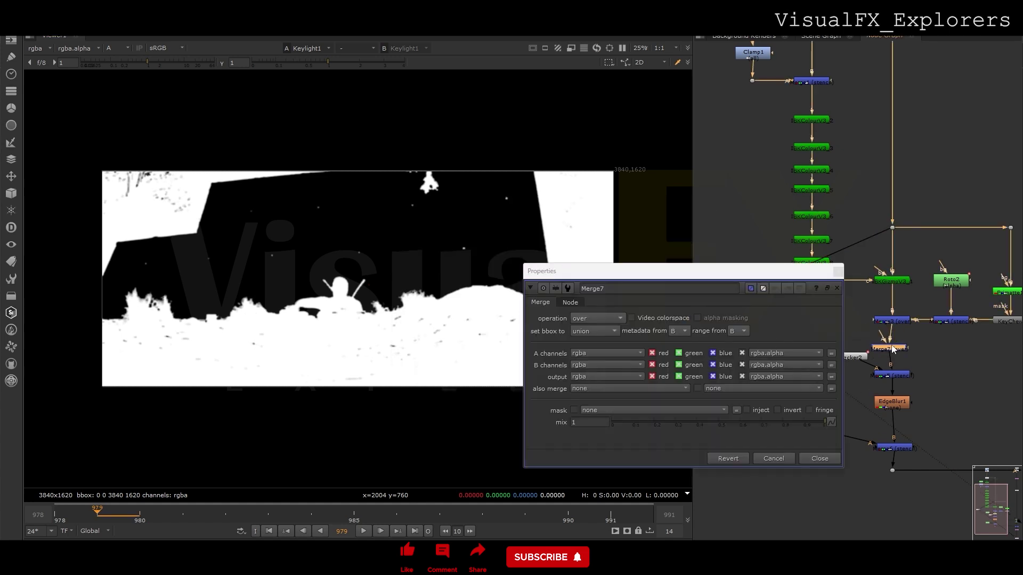
{"action": "left_click", "coordinate": [838, 272]}
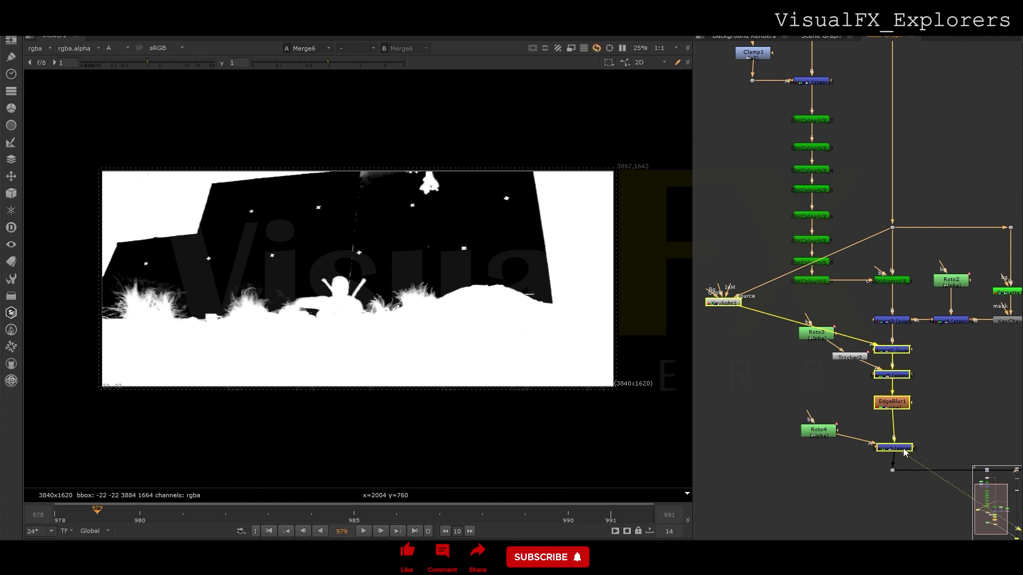
Step: View the final Merge2 composite in RGB, play it and examine the matte around the character's sword at frame 982
{"action": "left_click", "coordinate": [1005, 423]}
{"action": "key", "text": "1"}
{"action": "key", "text": "a"}
{"action": "scroll", "coordinate": [341, 313], "scroll_direction": "up", "scroll_amount": 3}
{"action": "scroll", "coordinate": [340, 314], "scroll_direction": "down", "scroll_amount": 2}
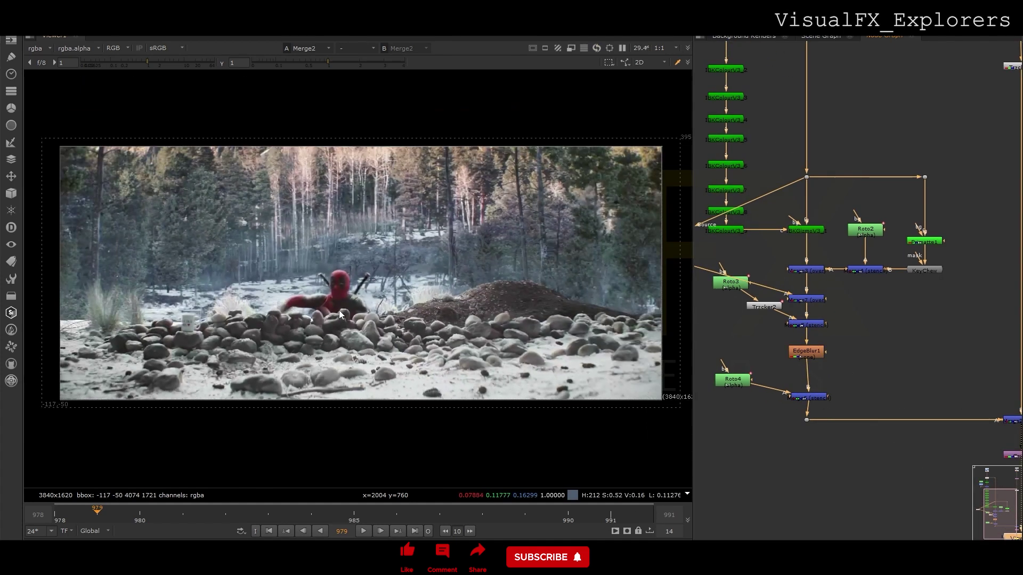
{"action": "left_click", "coordinate": [361, 533]}
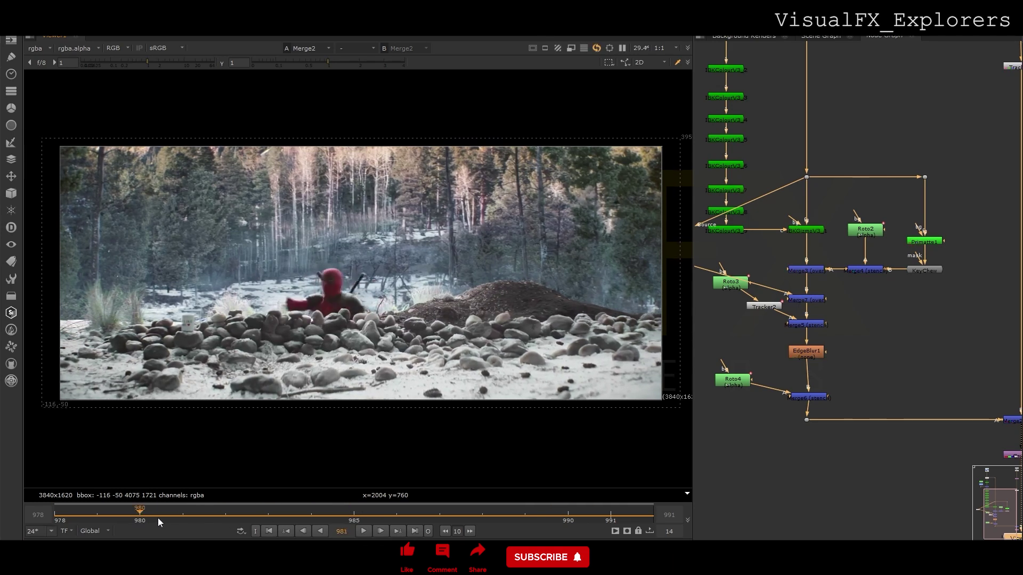
{"action": "left_click", "coordinate": [579, 516]}
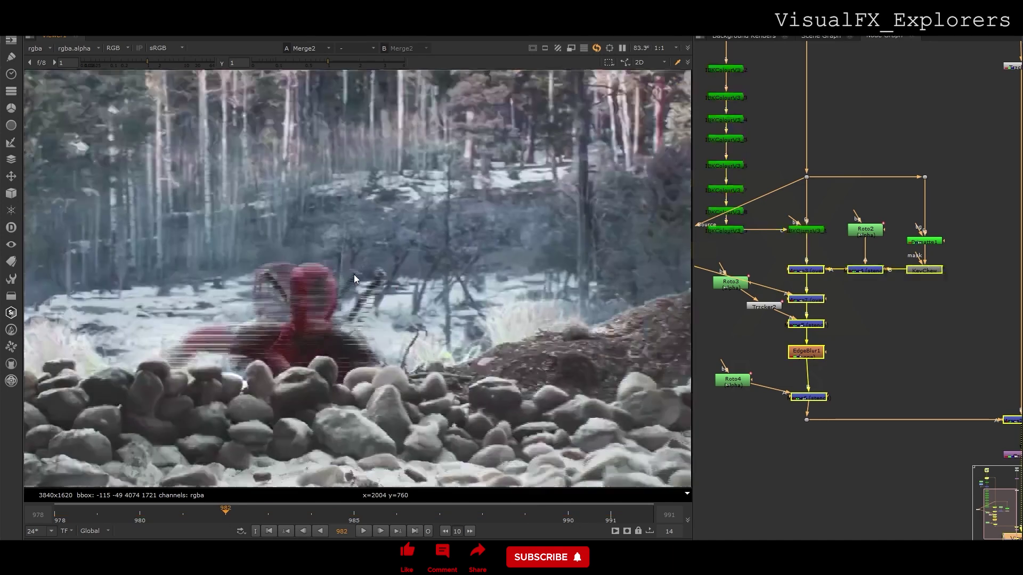
{"action": "scroll", "coordinate": [354, 274], "scroll_direction": "up", "scroll_amount": 8}
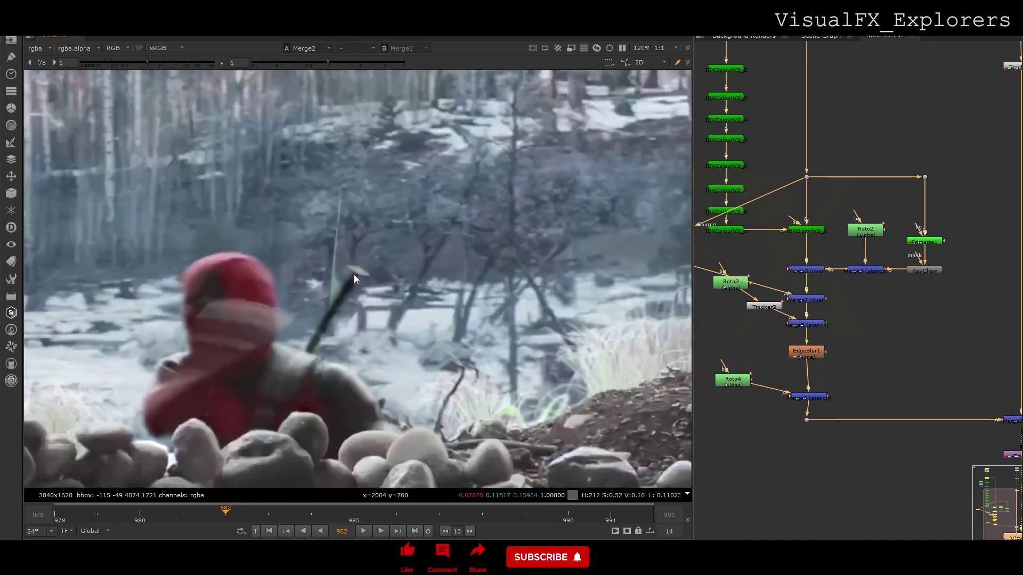
Step: Draw a tall Bezier shape in Roto4 at frame 982 around the green streak above and beside the sword handle
{"action": "double_click", "coordinate": [747, 383]}
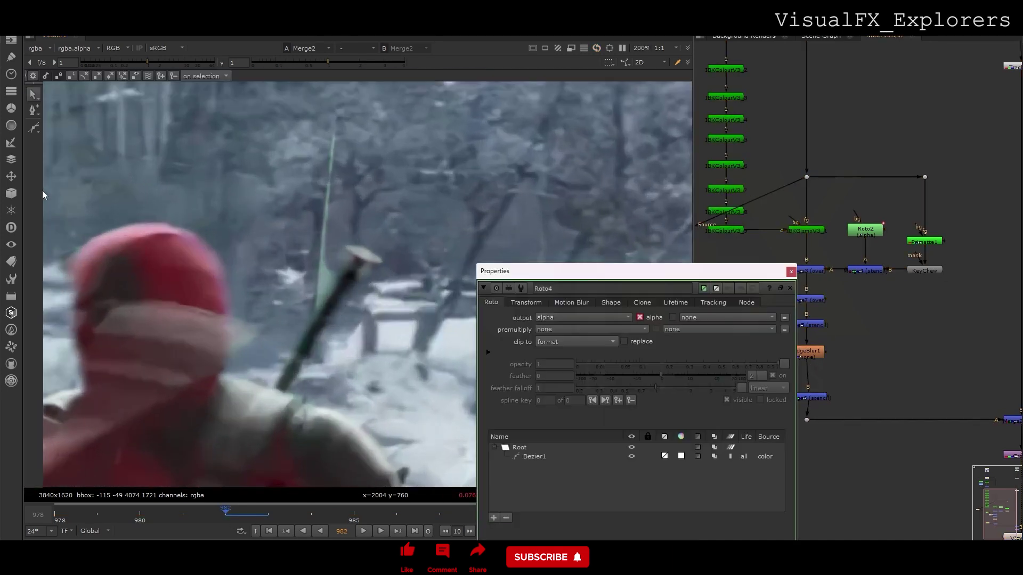
{"action": "left_click", "coordinate": [346, 253]}
{"action": "left_click", "coordinate": [370, 205]}
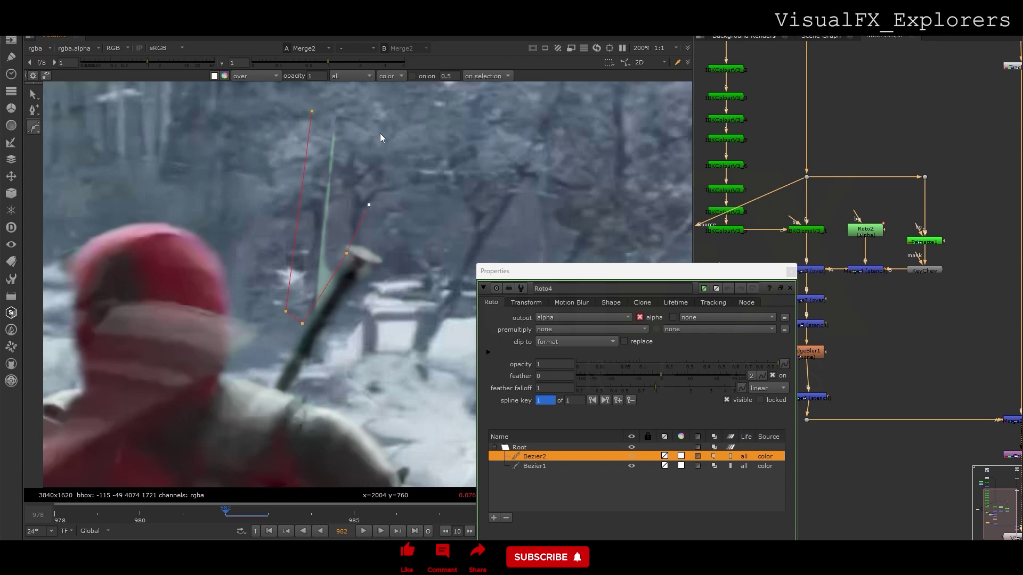
{"action": "middle_click_drag", "start_coordinate": [380, 134], "coordinate": [367, 243]}
{"action": "left_click", "coordinate": [381, 169]}
{"action": "left_click", "coordinate": [298, 220]}
{"action": "key", "text": "Return"}
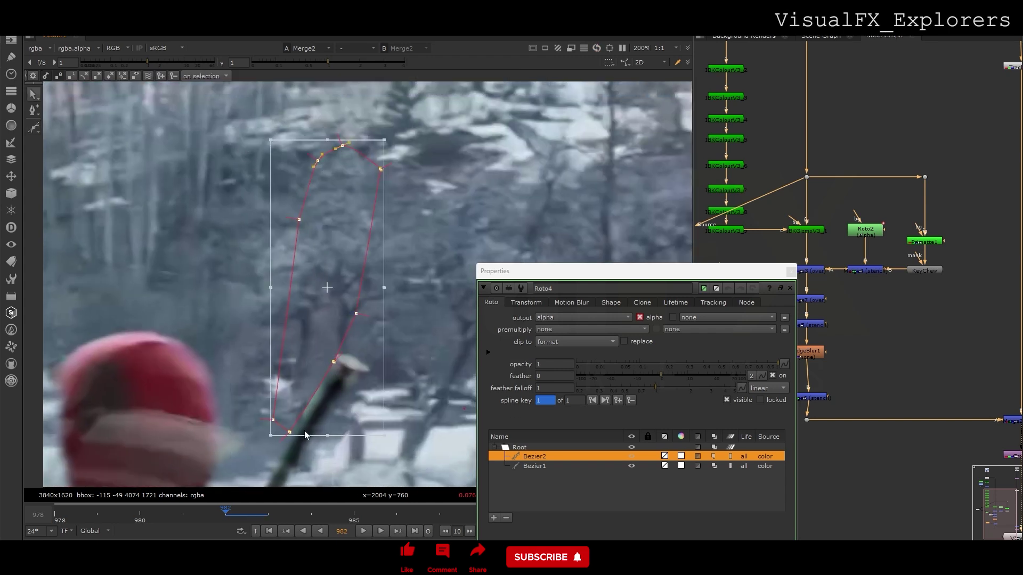
{"action": "left_click", "coordinate": [279, 451]}
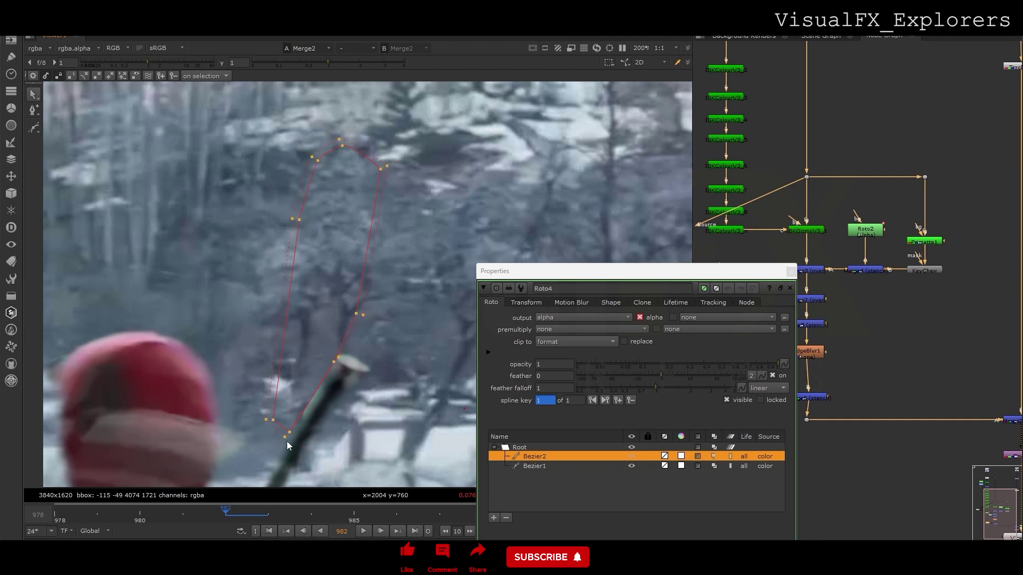
Step: Keyframe the new Roto4 shape backwards from frame 981 to 978, keeping its lower points along the sword's edge
{"action": "left_click_drag", "start_coordinate": [223, 306], "coordinate": [368, 448]}
{"action": "key", "text": "Left"}
{"action": "left_click_drag", "start_coordinate": [295, 379], "coordinate": [336, 273]}
{"action": "key", "text": "Left"}
{"action": "key", "text": "Left"}
{"action": "left_click_drag", "start_coordinate": [328, 322], "coordinate": [327, 345]}
{"action": "key", "text": "Right"}
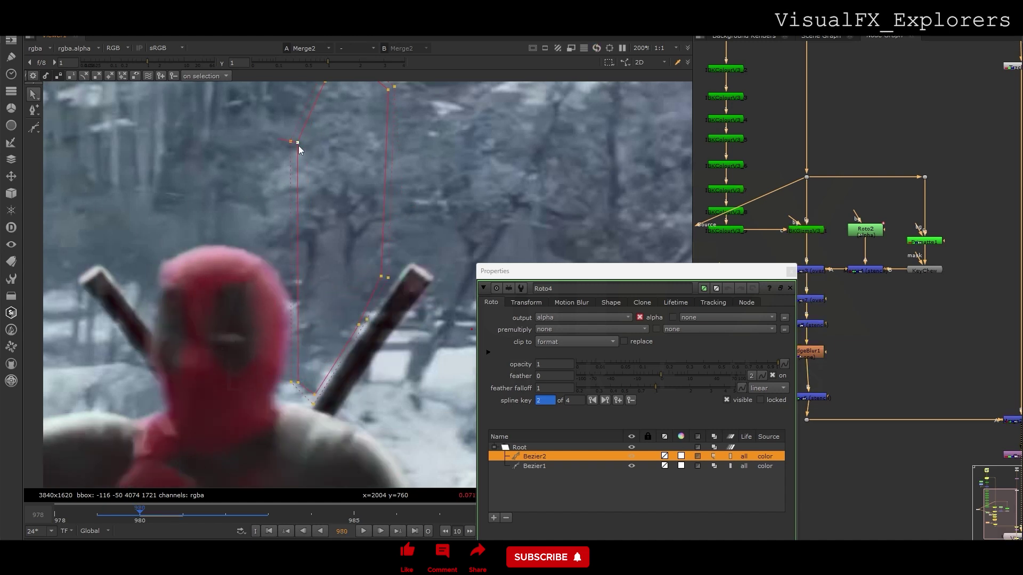
{"action": "key", "text": "Left"}
{"action": "key", "text": "Left"}
{"action": "left_click_drag", "start_coordinate": [312, 309], "coordinate": [311, 309]}
Step: Keyframe the streak shape's lower points on frames 983 to 986 to follow the moving sword handle
{"action": "key", "text": "Right"}
{"action": "key", "text": "Right"}
{"action": "key", "text": "Right"}
{"action": "key", "text": "Right"}
{"action": "key", "text": "Right"}
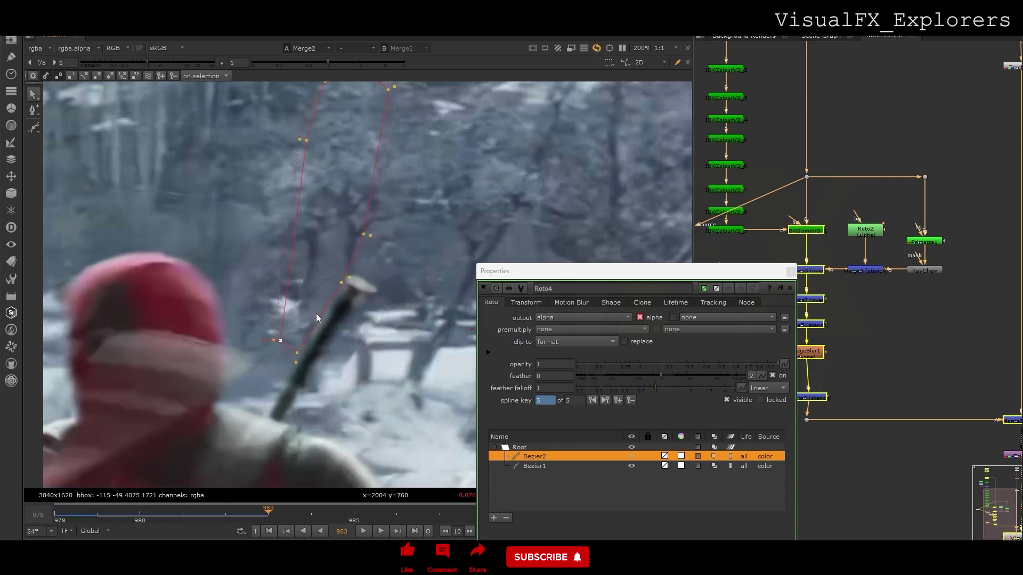
{"action": "left_click_drag", "start_coordinate": [305, 323], "coordinate": [317, 269]}
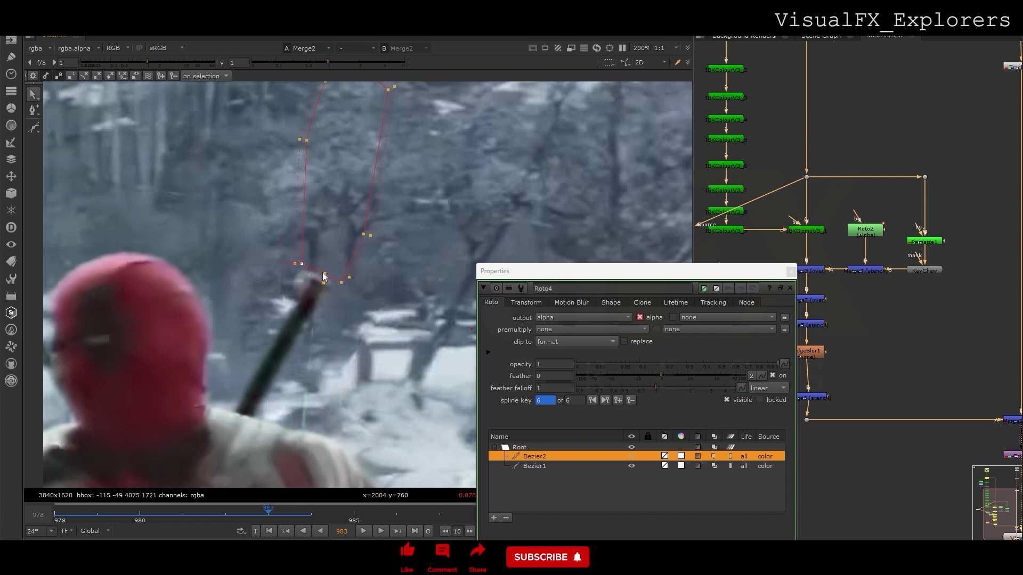
{"action": "key", "text": "Right"}
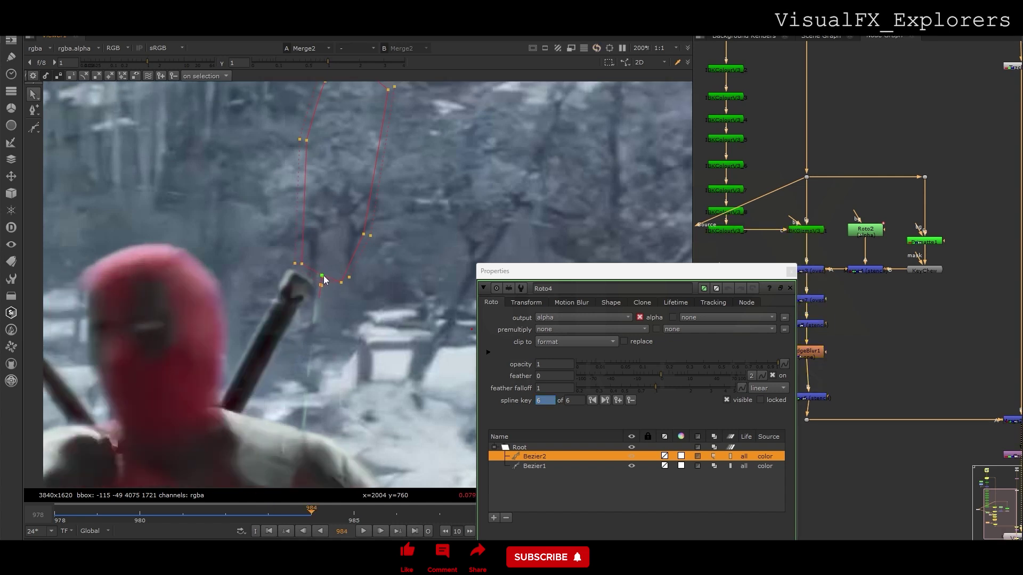
{"action": "key", "text": "Right"}
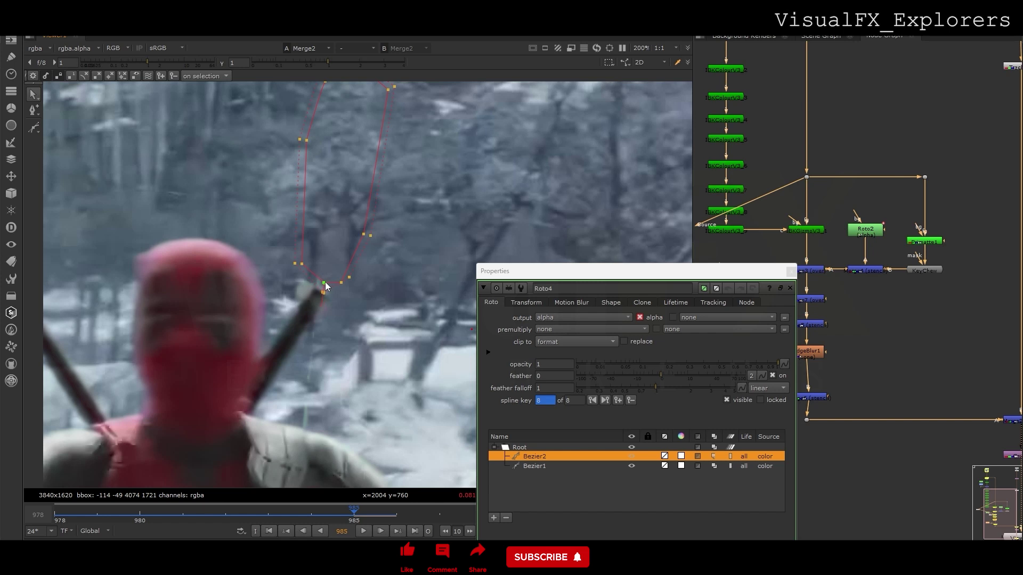
{"action": "key", "text": "Right"}
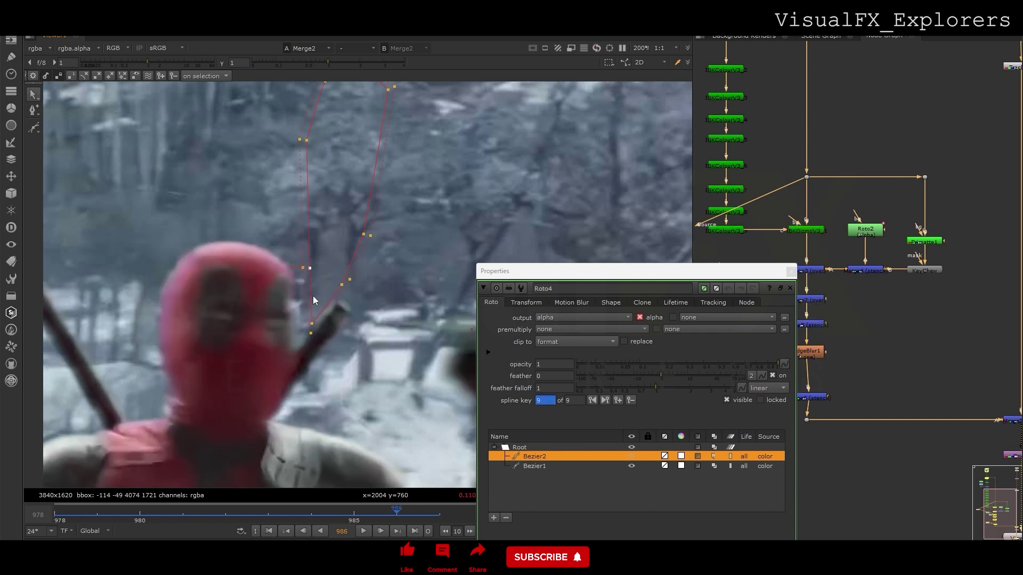
{"action": "left_click_drag", "start_coordinate": [309, 323], "coordinate": [311, 325]}
{"action": "left_click_drag", "start_coordinate": [342, 285], "coordinate": [344, 287]}
Step: Continue keyframing the streak shape's lower points against the sword's edge on frames 987 to 989
{"action": "key", "text": "Right"}
{"action": "left_click_drag", "start_coordinate": [277, 240], "coordinate": [353, 339]}
{"action": "left_click_drag", "start_coordinate": [321, 294], "coordinate": [322, 319]}
{"action": "key", "text": "Right"}
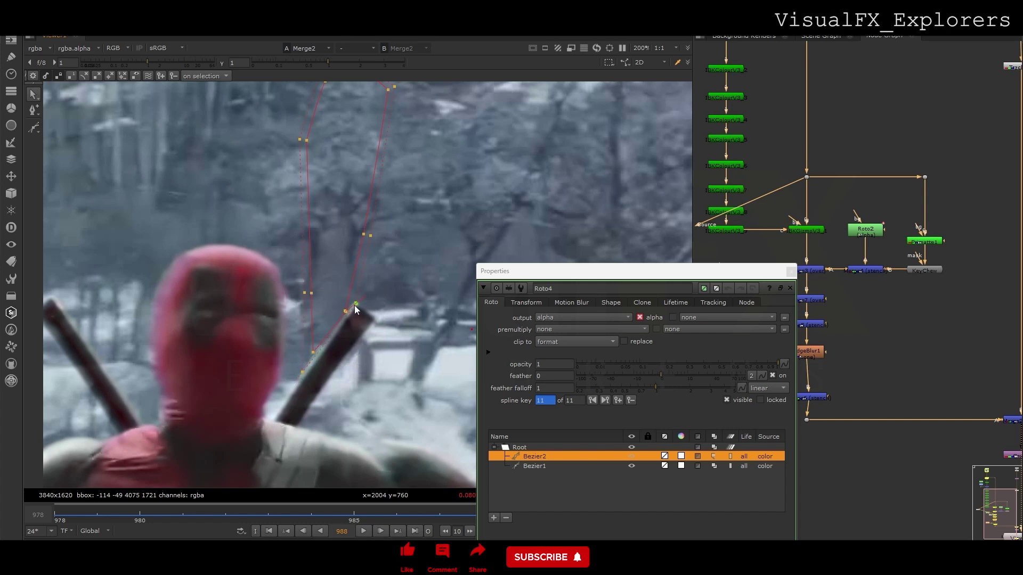
{"action": "left_click_drag", "start_coordinate": [261, 262], "coordinate": [386, 383]}
{"action": "left_click_drag", "start_coordinate": [512, 272], "coordinate": [807, 286]}
{"action": "key", "text": "Right"}
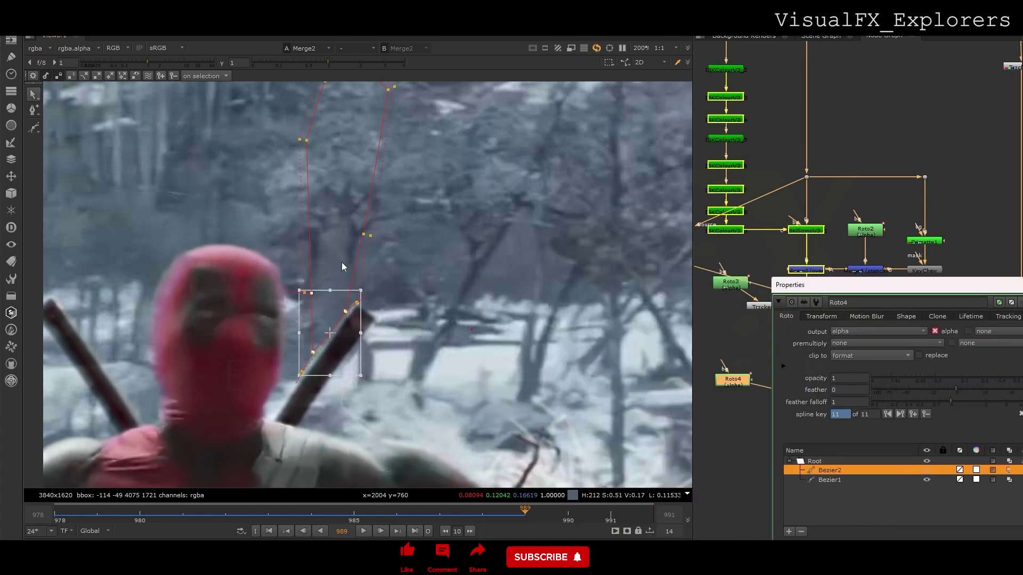
{"action": "left_click", "coordinate": [283, 398]}
{"action": "left_click_drag", "start_coordinate": [312, 352], "coordinate": [311, 355]}
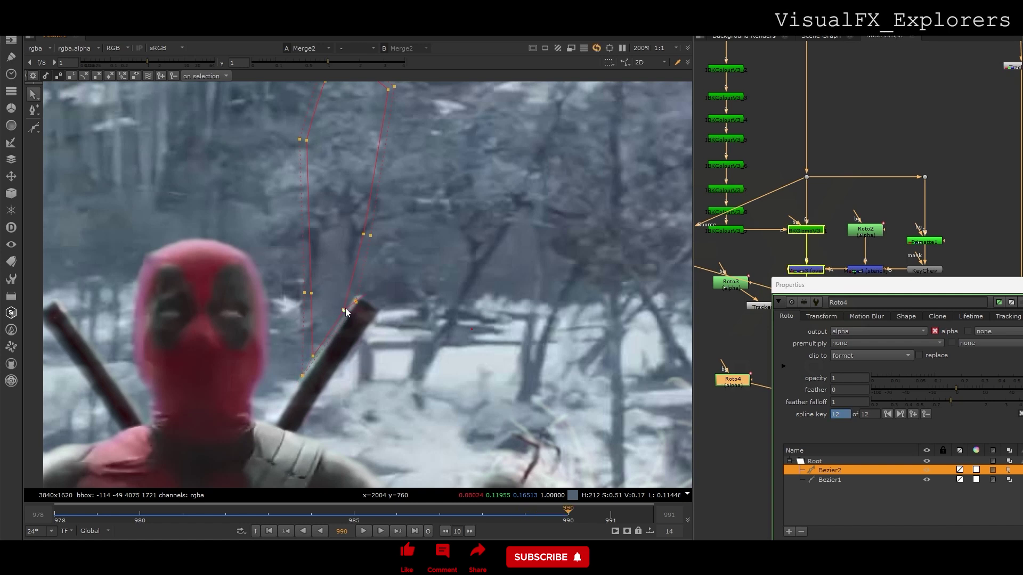
Step: Adjust the streak shape's lower points along the sword on frames 990 and 991
{"action": "key", "text": "Right"}
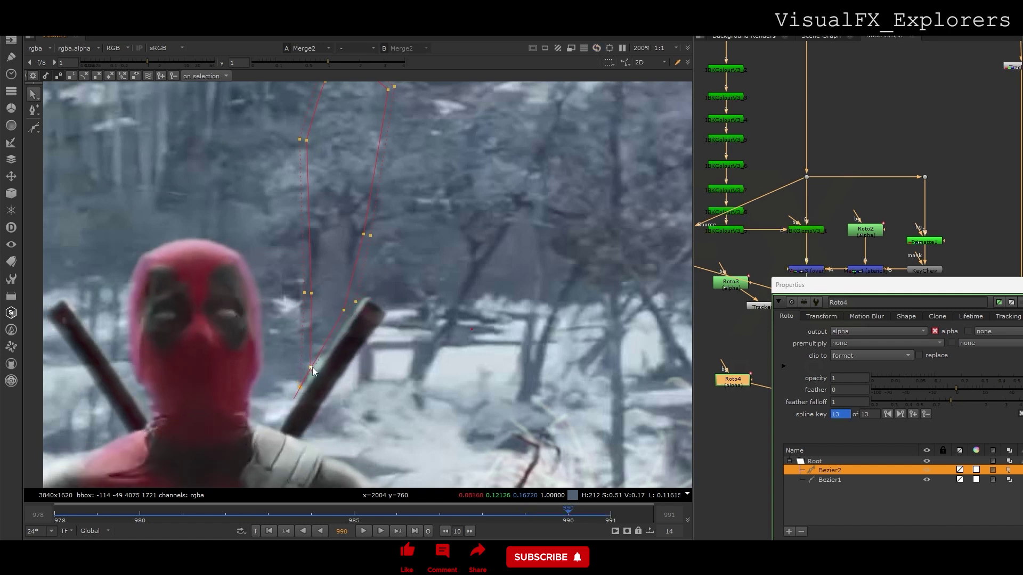
{"action": "key", "text": "Right"}
{"action": "left_click_drag", "start_coordinate": [311, 367], "coordinate": [309, 383]}
{"action": "left_click_drag", "start_coordinate": [346, 312], "coordinate": [348, 328]}
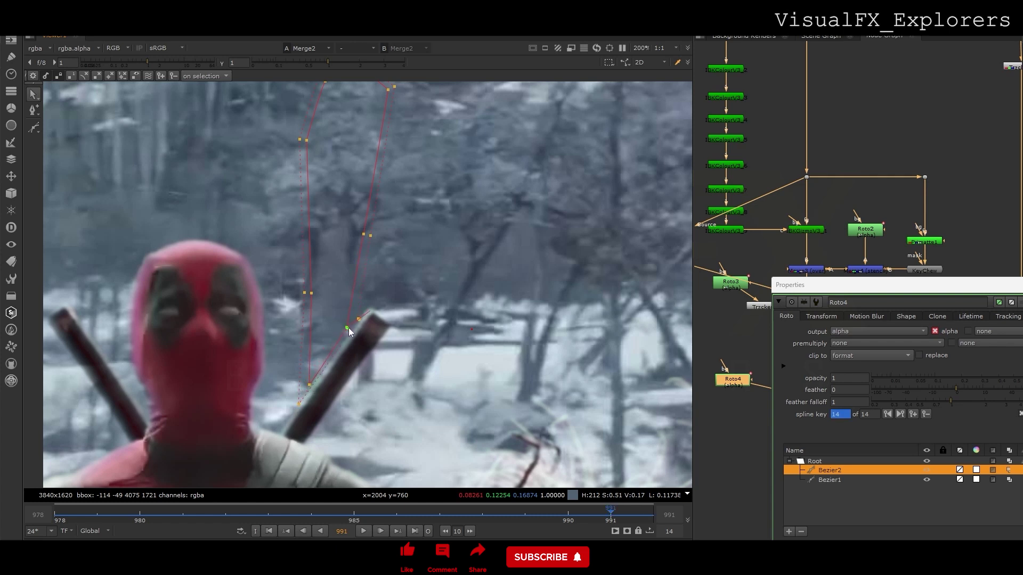
Step: Draw another Bezier in Roto4 at frame 984 around the remaining green streak between the sword and the shoulder
{"action": "left_click", "coordinate": [268, 512]}
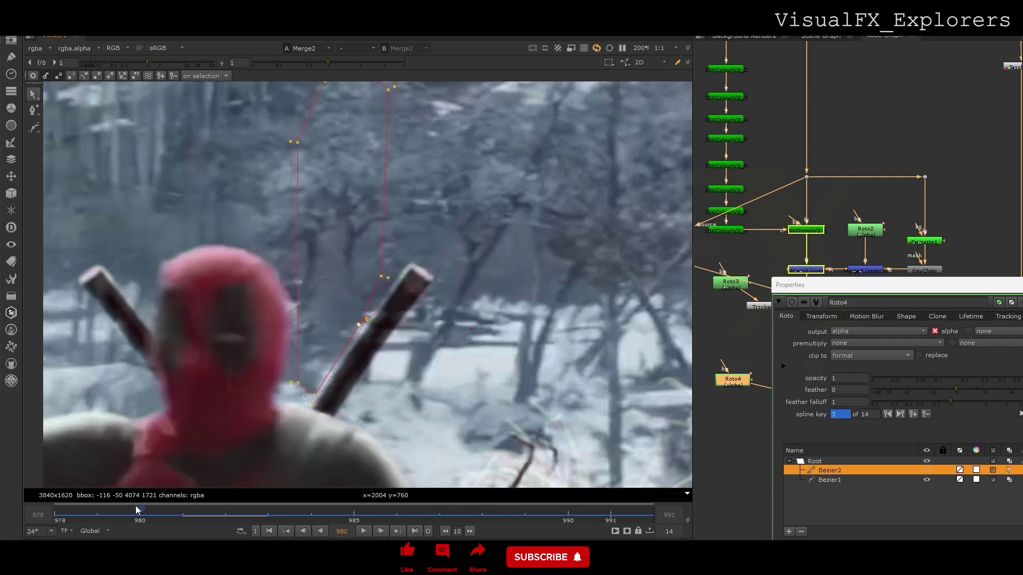
{"action": "key", "text": "Right"}
{"action": "left_click", "coordinate": [37, 132]}
{"action": "left_click", "coordinate": [388, 286]}
{"action": "left_click", "coordinate": [334, 270]}
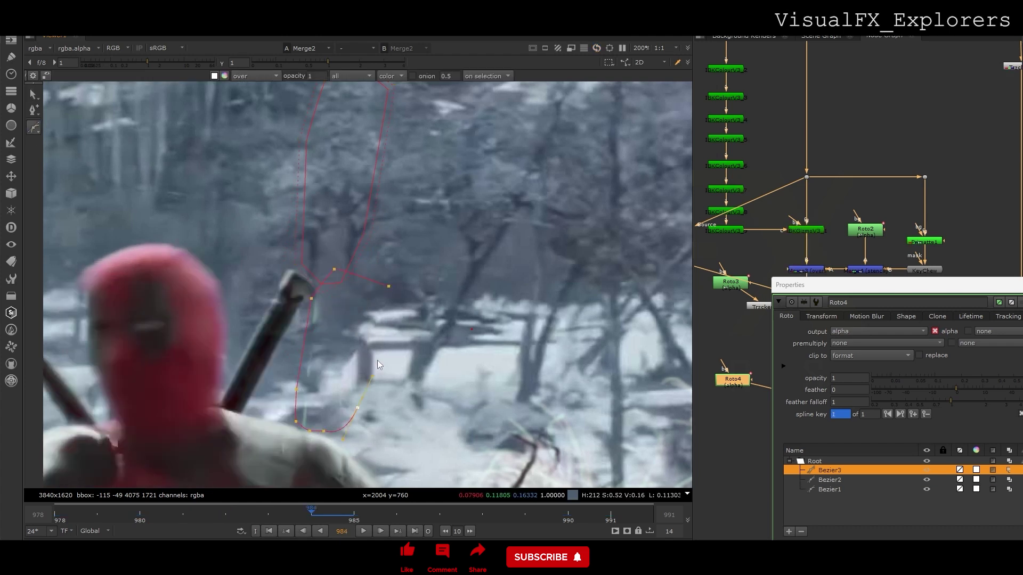
{"action": "key", "text": "Return"}
{"action": "left_click", "coordinate": [322, 404]}
{"action": "mouse_move", "coordinate": [322, 404]}
{"action": "left_mouse_down"}
{"action": "mouse_move", "coordinate": [510, 224]}
{"action": "mouse_move", "coordinate": [319, 402]}
{"action": "mouse_move", "coordinate": [475, 320]}
{"action": "mouse_move", "coordinate": [326, 395]}
{"action": "left_mouse_up"}
Step: Reshape the third Bezier clear of the sword at frame 983 and move the whole shape away from the character at frame 982
{"action": "key", "text": "Left"}
{"action": "left_click_drag", "start_coordinate": [394, 263], "coordinate": [308, 422]}
{"action": "left_click", "coordinate": [312, 325]}
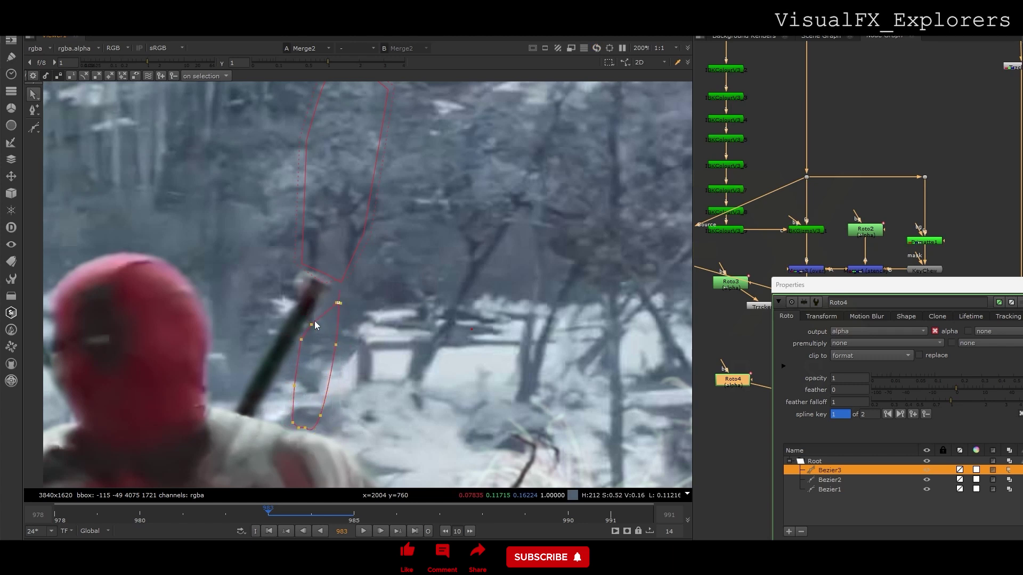
{"action": "key", "text": "Left"}
{"action": "key", "text": "ctrl+a"}
{"action": "left_click_drag", "start_coordinate": [318, 387], "coordinate": [434, 363]}
Step: Fit the third Bezier over the streak beside the sword at frame 985 and move it up into the background at frame 986
{"action": "key", "text": "Right"}
{"action": "key", "text": "Right"}
{"action": "key", "text": "Right"}
{"action": "left_click_drag", "start_coordinate": [335, 330], "coordinate": [390, 319]}
{"action": "left_click_drag", "start_coordinate": [442, 261], "coordinate": [361, 310]}
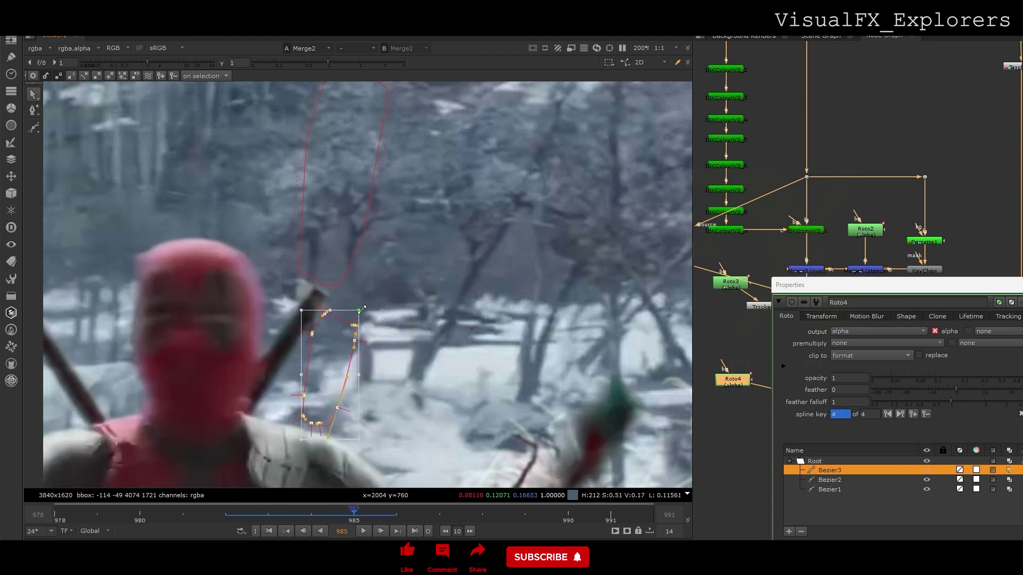
{"action": "key", "text": "Right"}
{"action": "left_click_drag", "start_coordinate": [324, 350], "coordinate": [498, 114]}
Step: Step through the frames up to 991 to check both streak-removal shapes against the sword
{"action": "key", "text": "Left"}
{"action": "key", "text": "Right"}
{"action": "key", "text": "Right"}
{"action": "key", "text": "Right"}
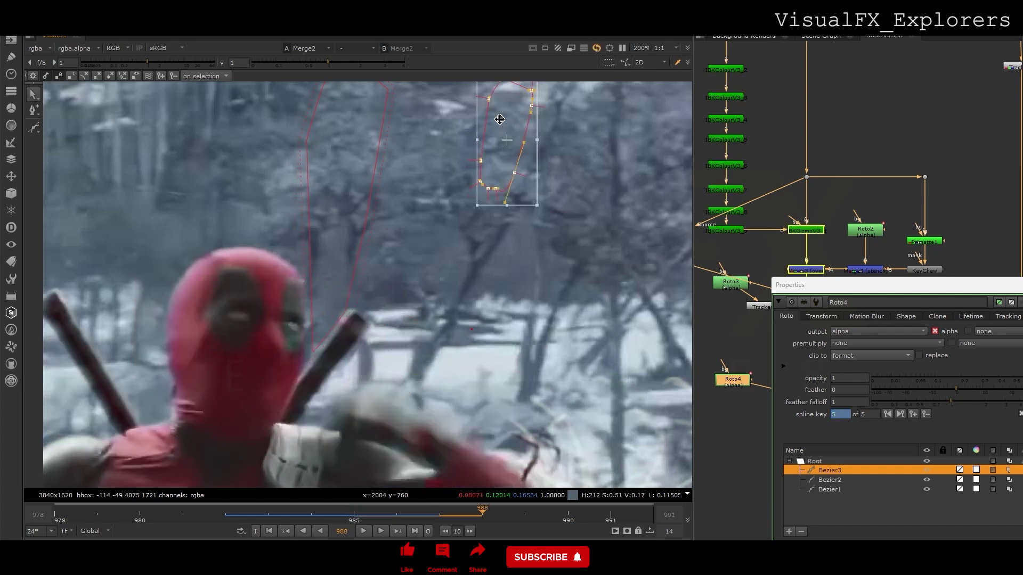
{"action": "key", "text": "Right"}
{"action": "key", "text": "Right"}
{"action": "key", "text": "Right"}
{"action": "left_click_drag", "start_coordinate": [986, 293], "coordinate": [852, 292]}
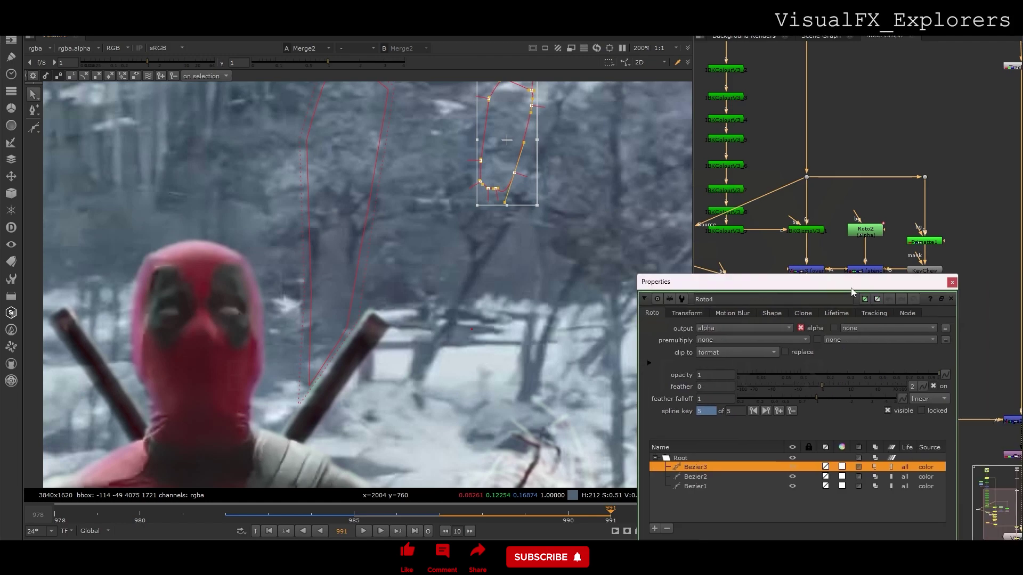